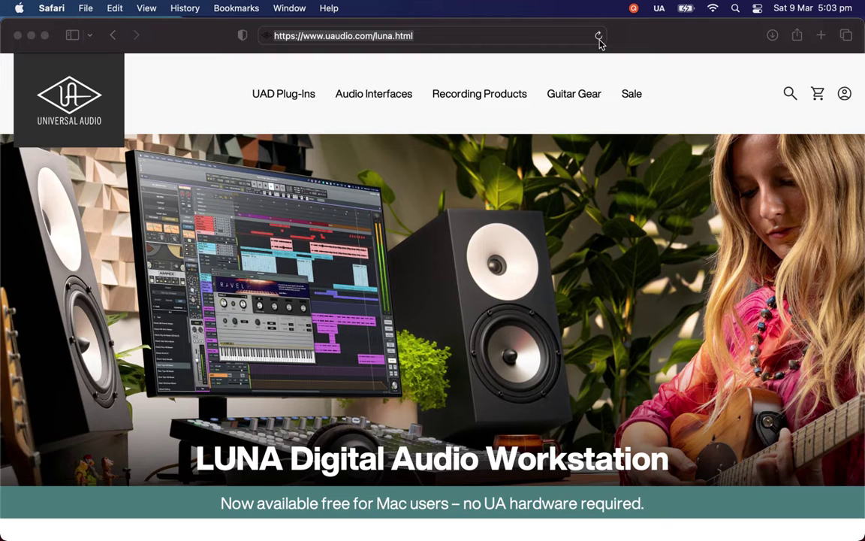
left_click(634, 8)
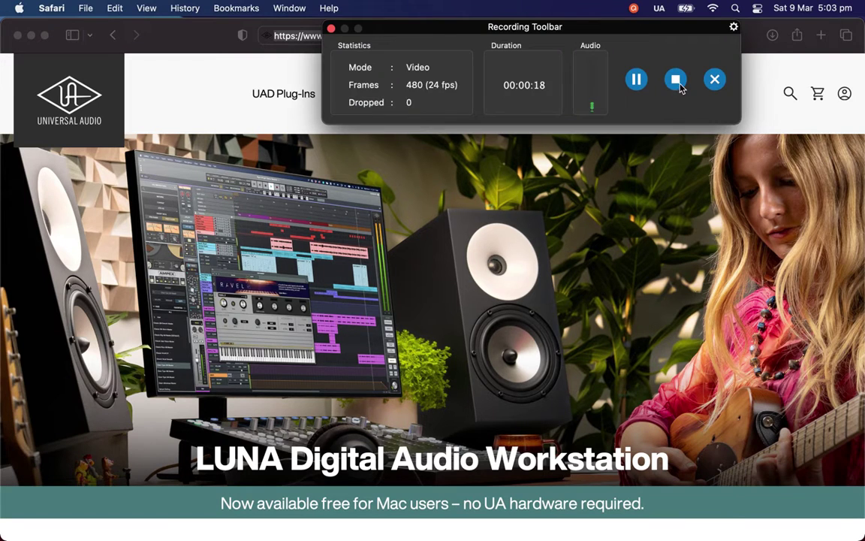
left_click(676, 81)
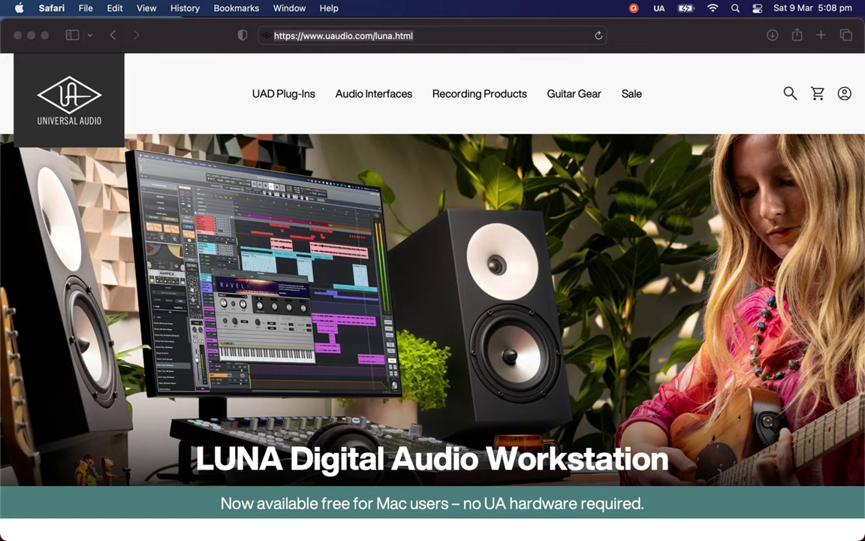
scroll(681, 207, "down", 5)
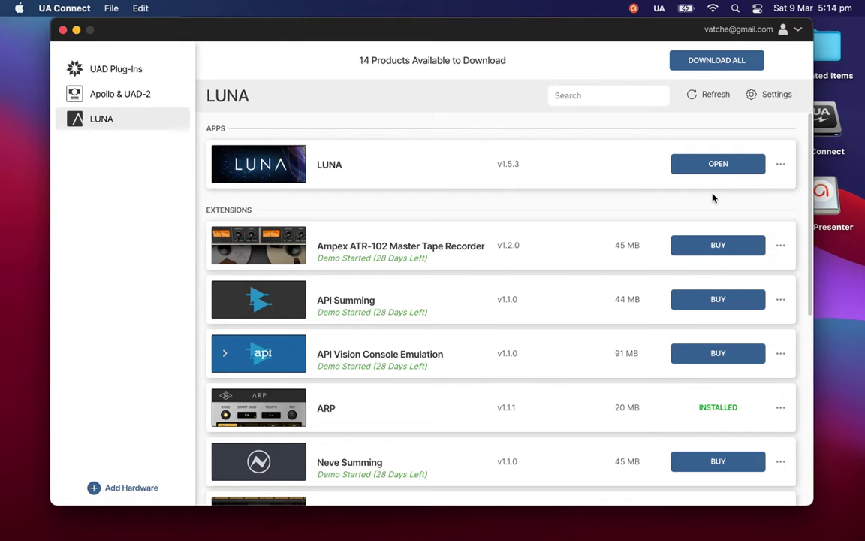
Look through the LUNA app and its extensions in UA Connect, checking which are installed and which are demos.
scroll(540, 239, "down", 4)
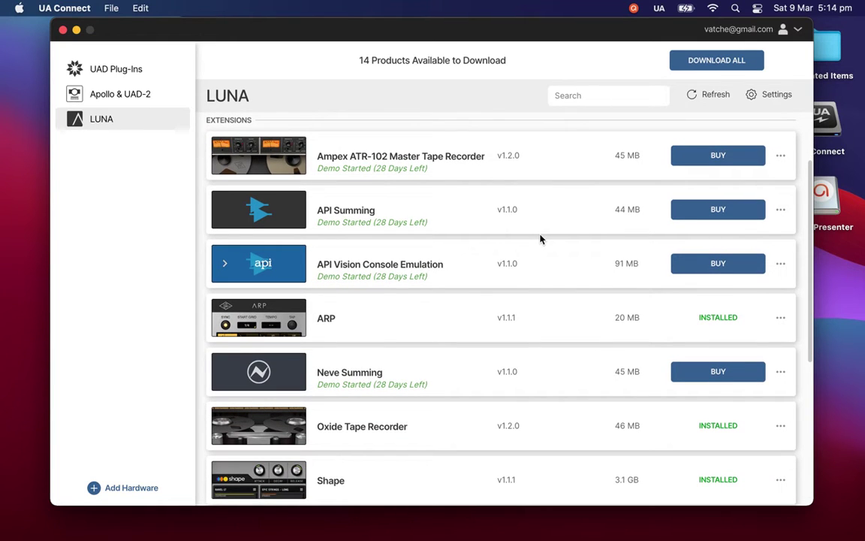
scroll(540, 239, "down", 3)
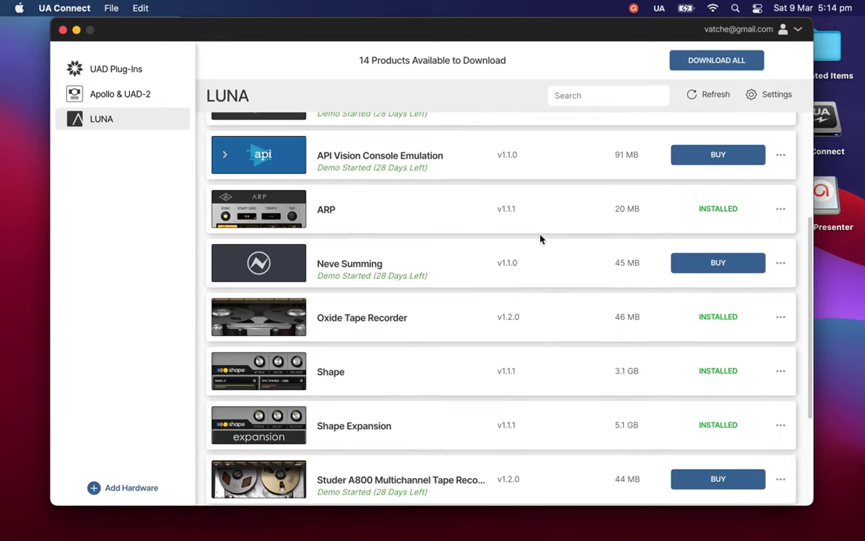
scroll(540, 239, "up", 2)
scroll(540, 239, "down", 4)
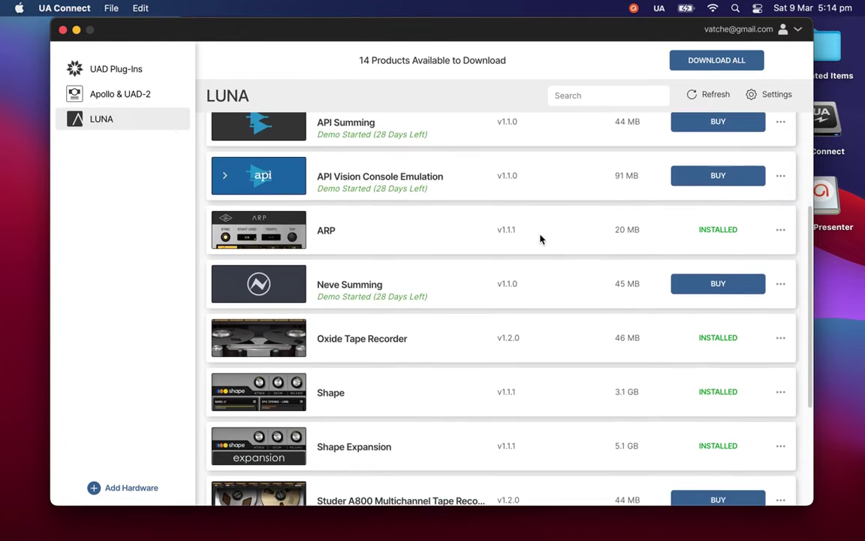
scroll(540, 239, "down", 4)
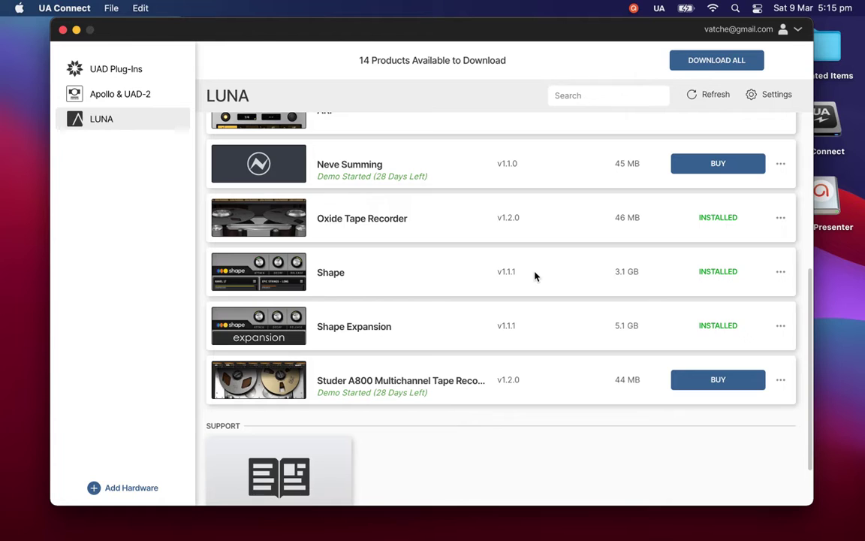
scroll(535, 276, "up", 5)
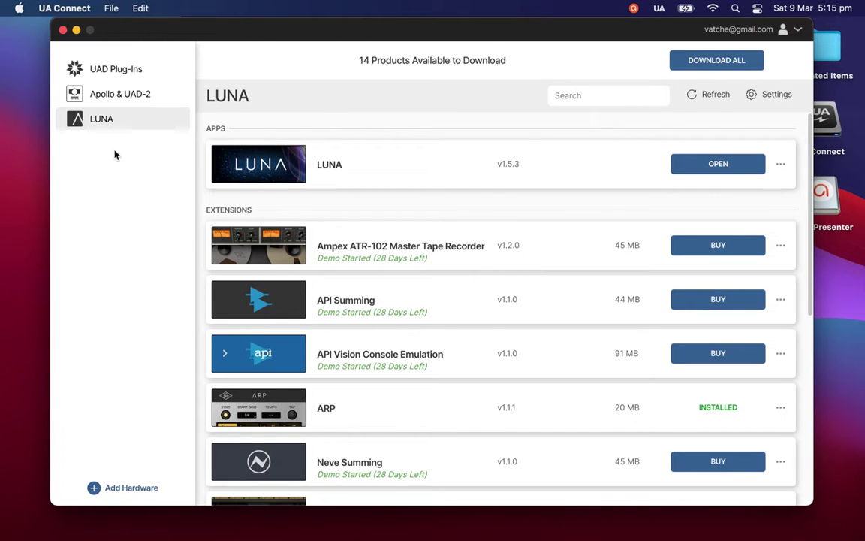
Browse the UAD Plug-Ins product list of instruments and audio effects.
left_click(103, 72)
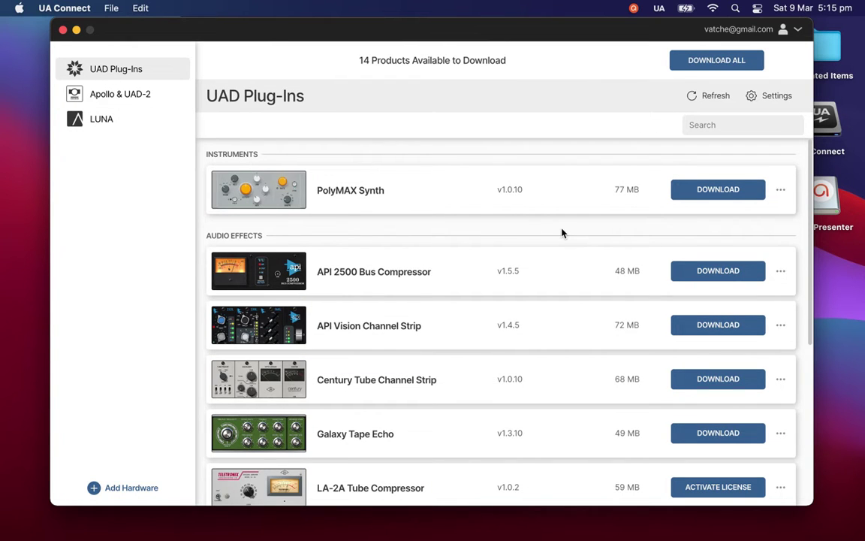
scroll(562, 233, "down", 3)
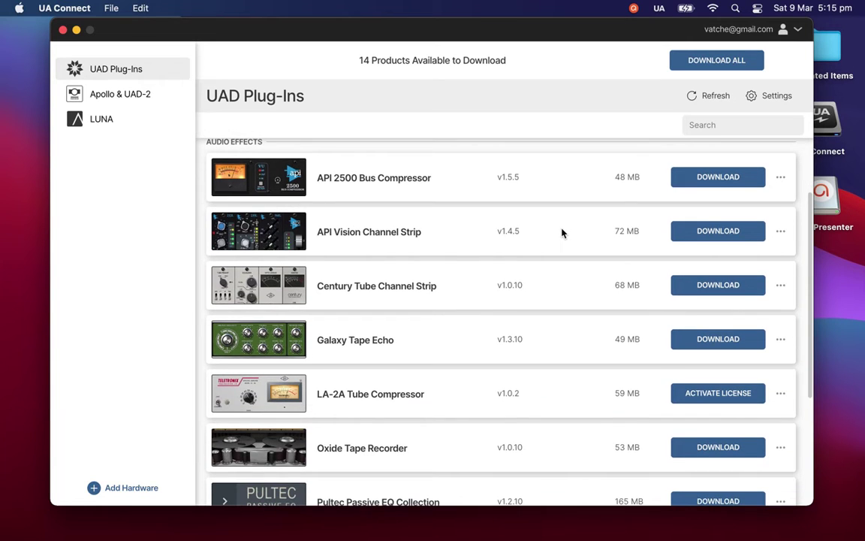
scroll(562, 233, "down", 3)
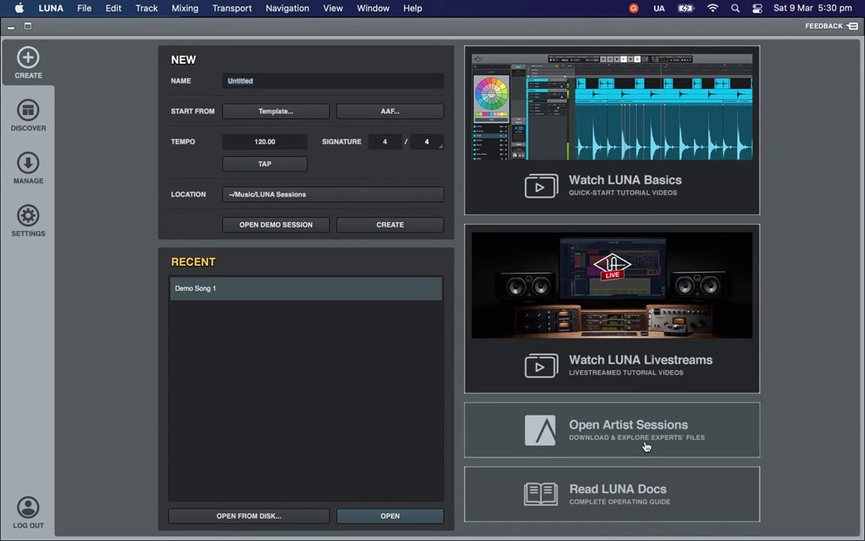
In LUNA, examine the Discover dashboard, including the new releases and the downloadable LUNA Sessions.
left_click(28, 112)
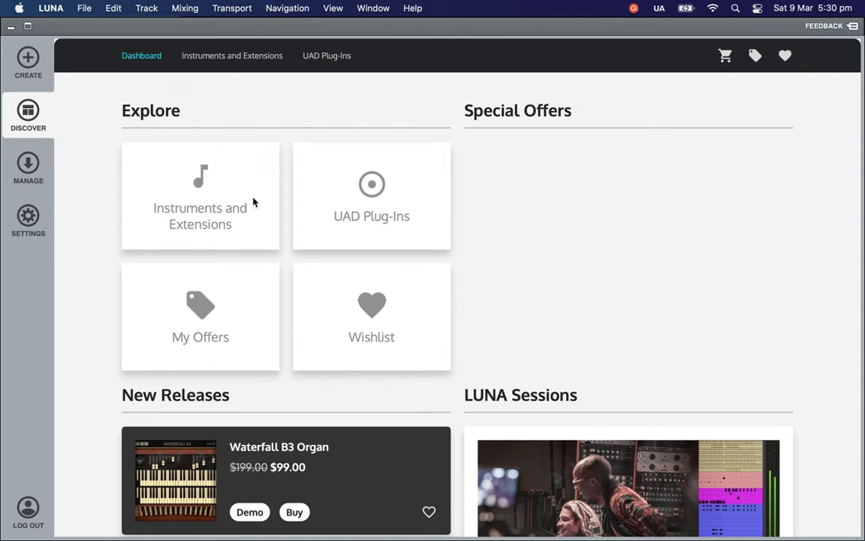
scroll(550, 266, "down", 3)
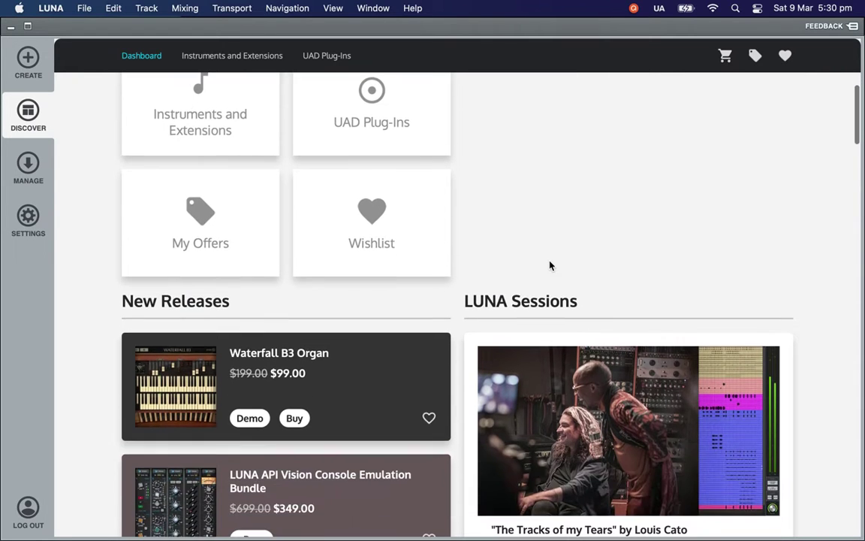
scroll(550, 265, "up", 3)
scroll(550, 265, "down", 4)
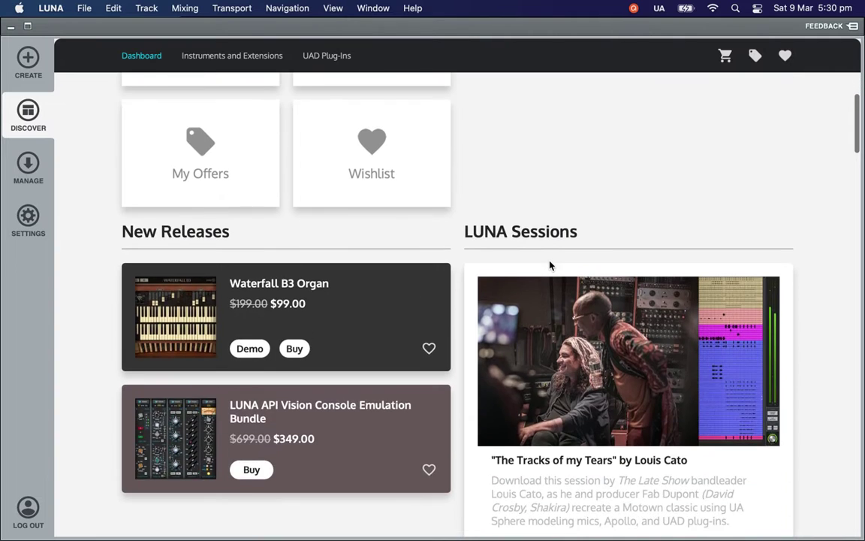
scroll(550, 265, "up", 4)
scroll(550, 265, "down", 3)
scroll(550, 265, "down", 5)
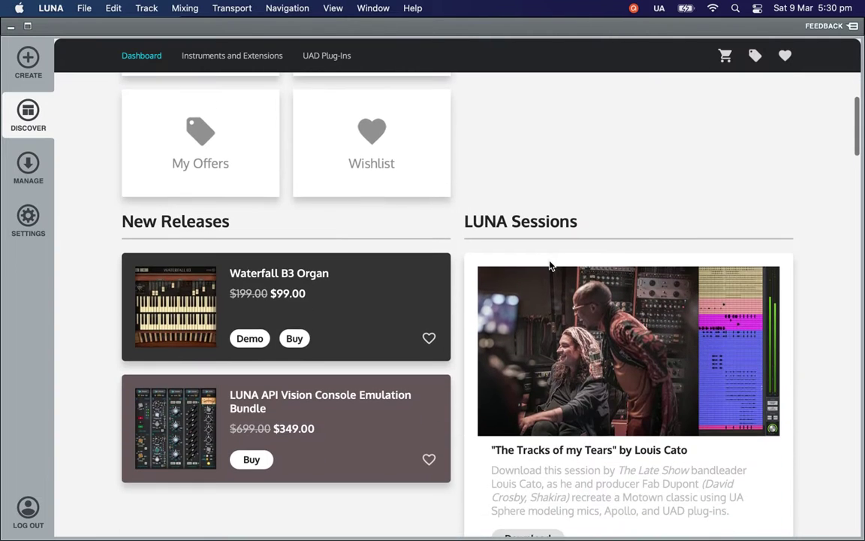
scroll(553, 267, "down", 1)
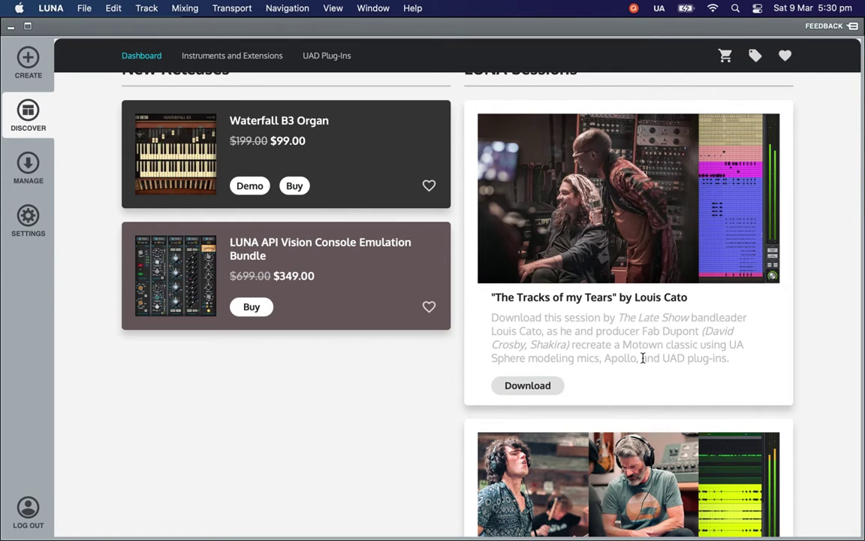
scroll(643, 358, "down", 4)
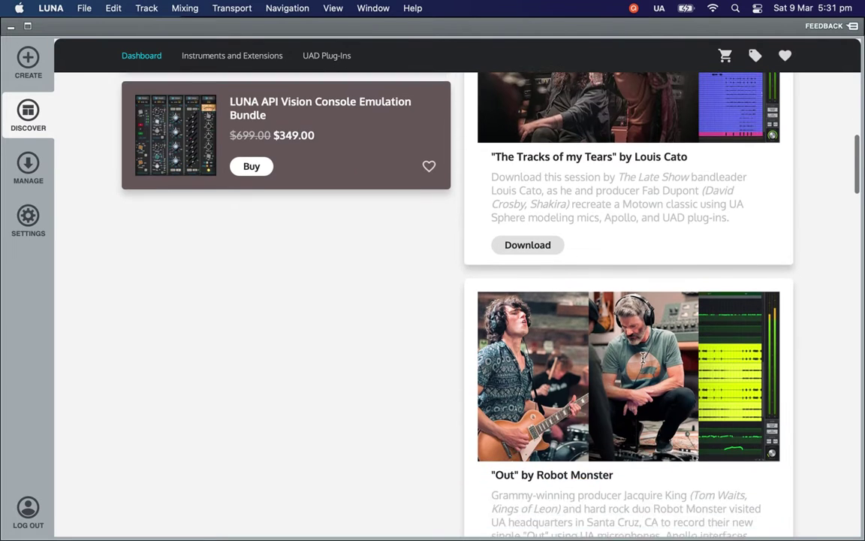
scroll(643, 358, "down", 5)
scroll(645, 361, "up", 12)
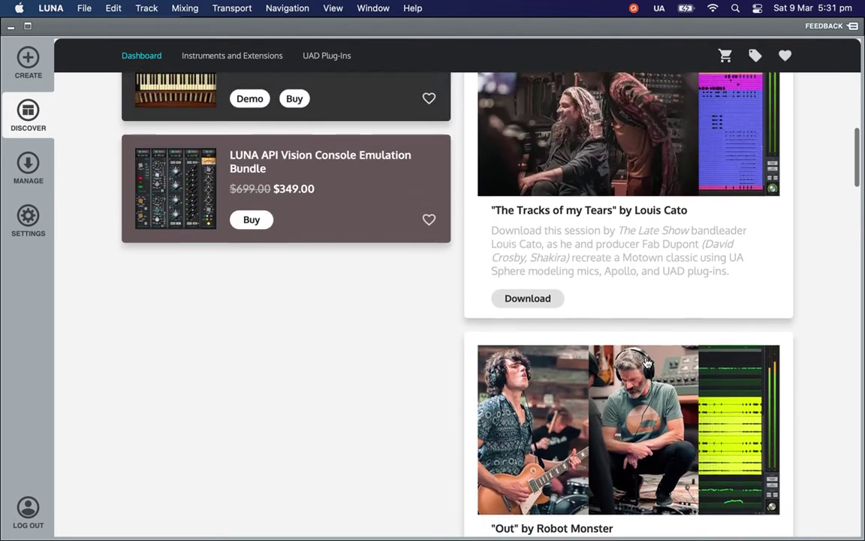
scroll(646, 363, "up", 3)
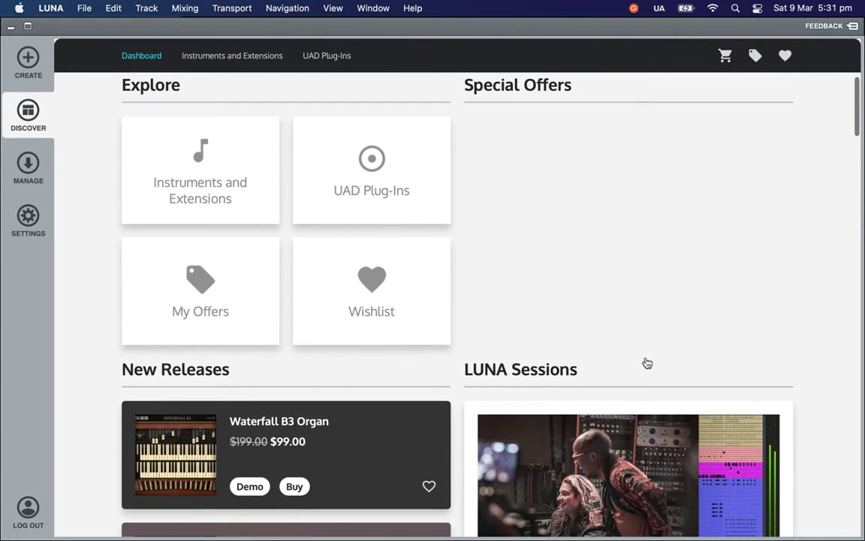
Look through the whole My Products list in the Manage section for installed and downloadable products.
left_click(30, 170)
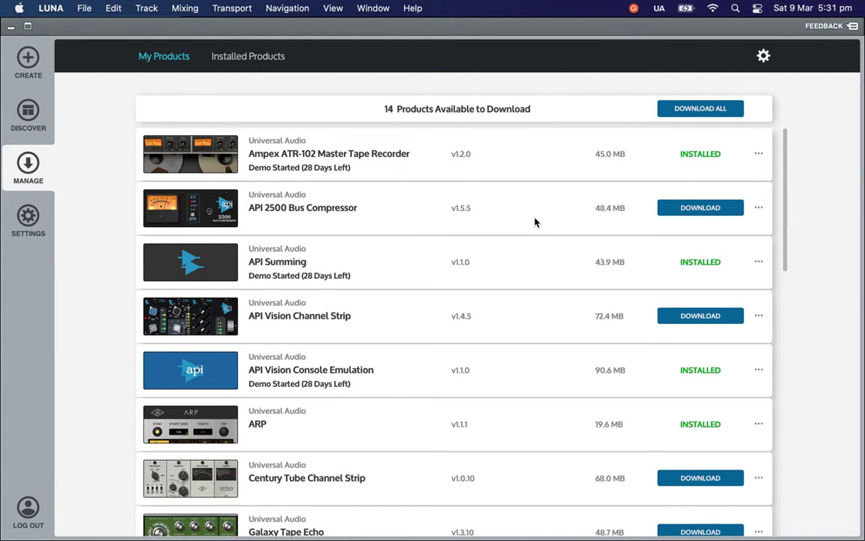
scroll(535, 222, "down", 3)
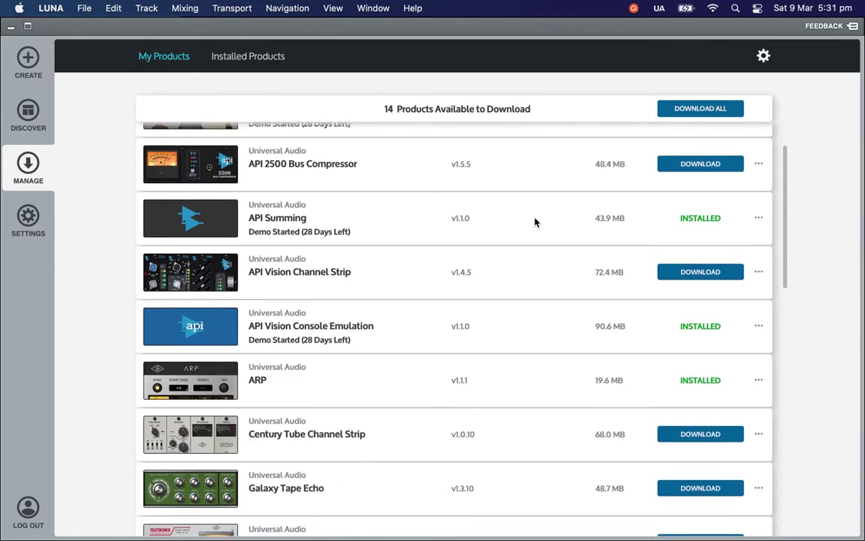
scroll(535, 222, "down", 7)
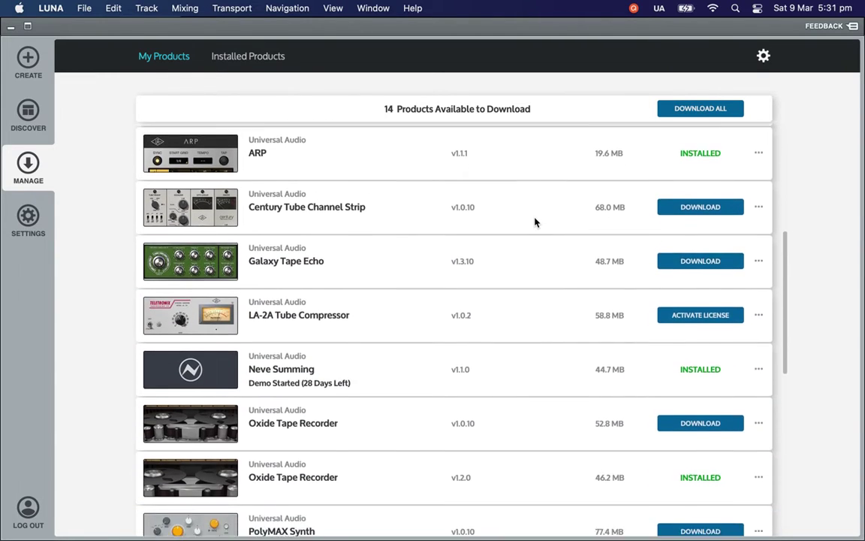
scroll(536, 222, "down", 9)
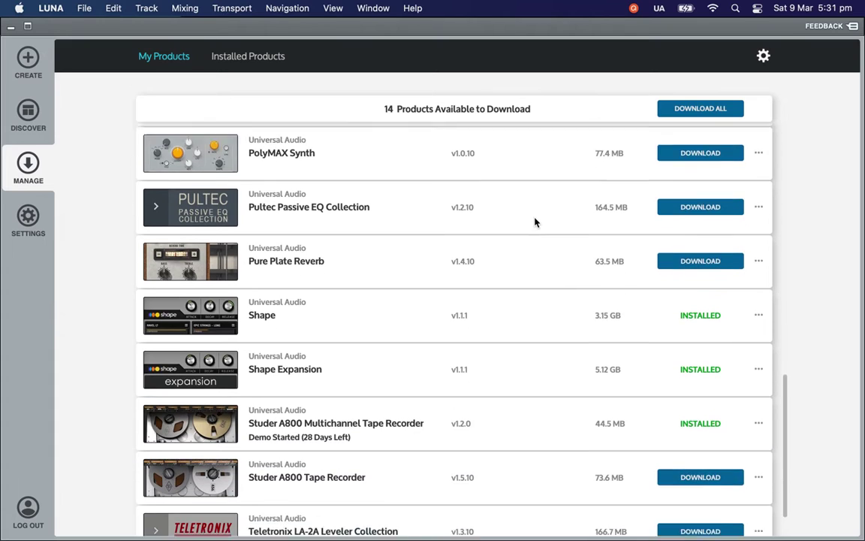
scroll(535, 221, "up", 20)
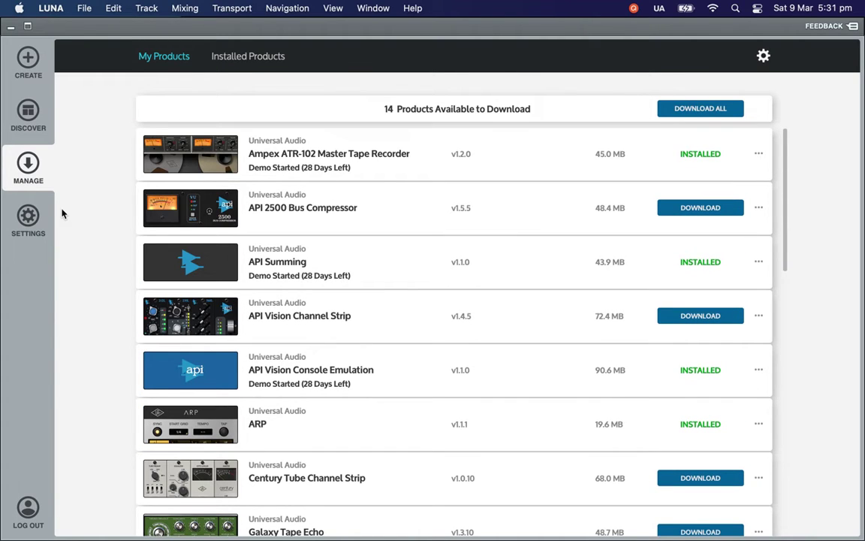
Review the audio device choices in the Hardware settings and the input and output assignments in the I/O settings.
left_click(27, 223)
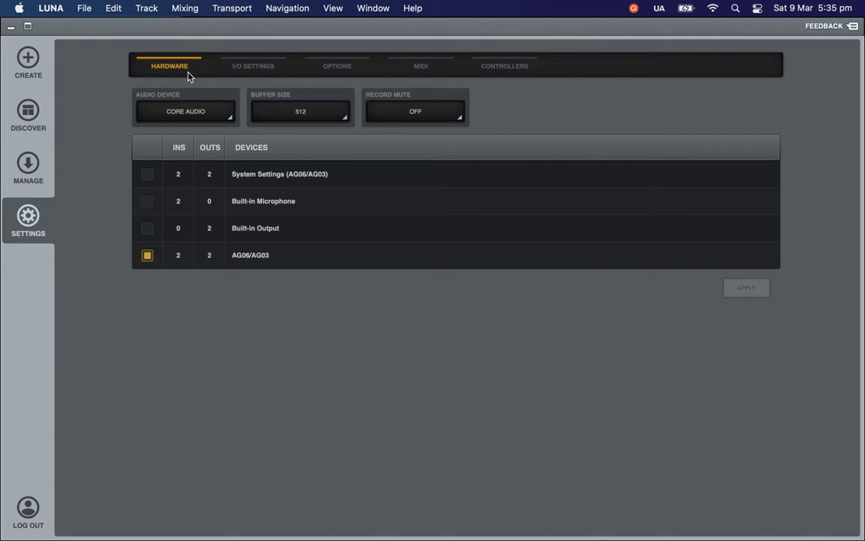
left_click(216, 118)
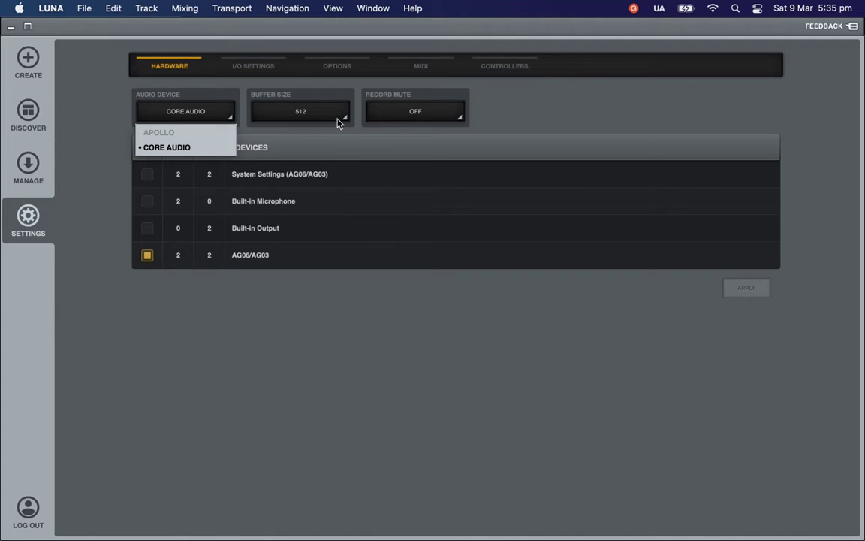
left_click(338, 142)
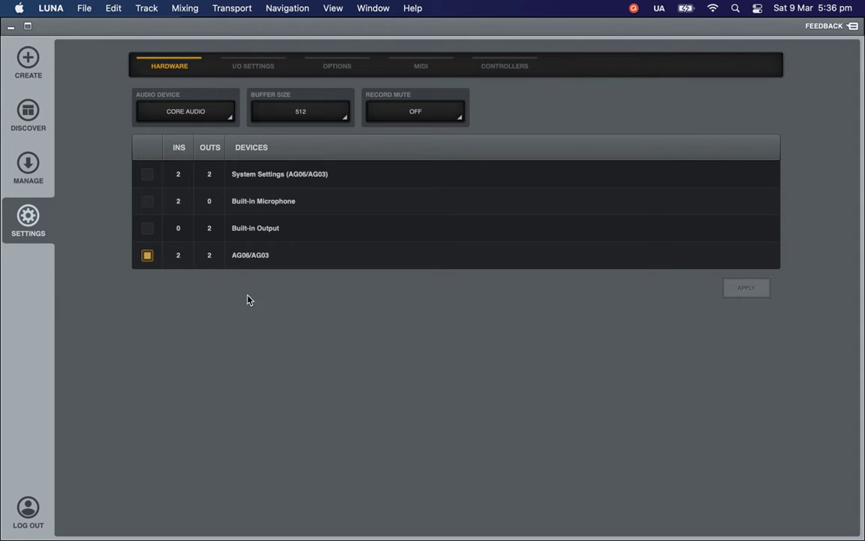
left_click(249, 70)
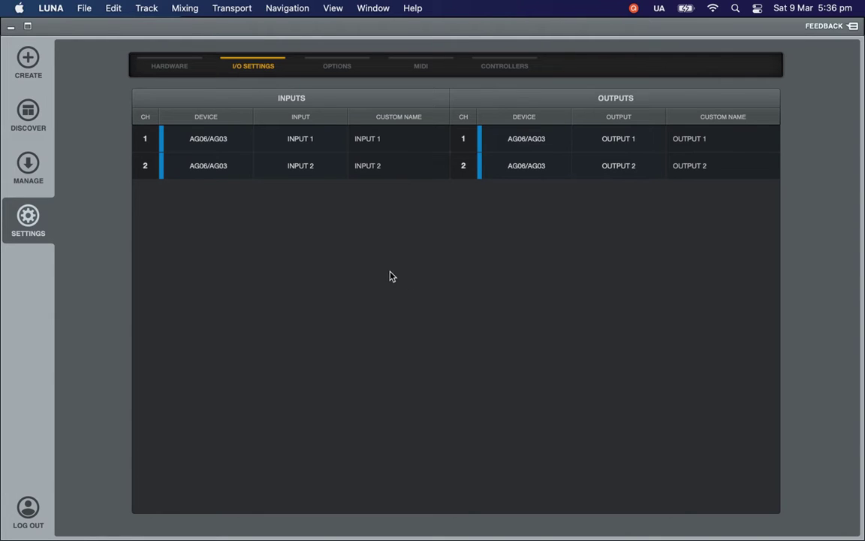
Examine the Metering and Clip Hold choices in the display options without changing them.
left_click(339, 69)
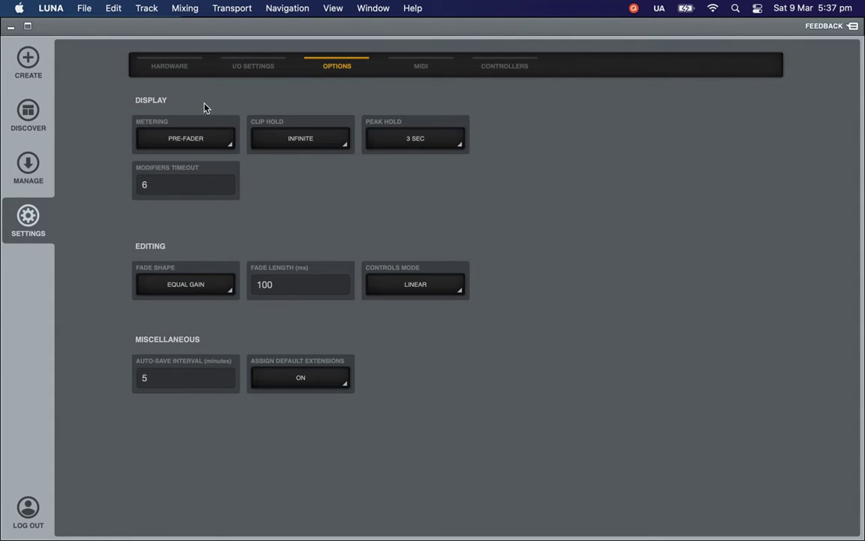
left_click(229, 147)
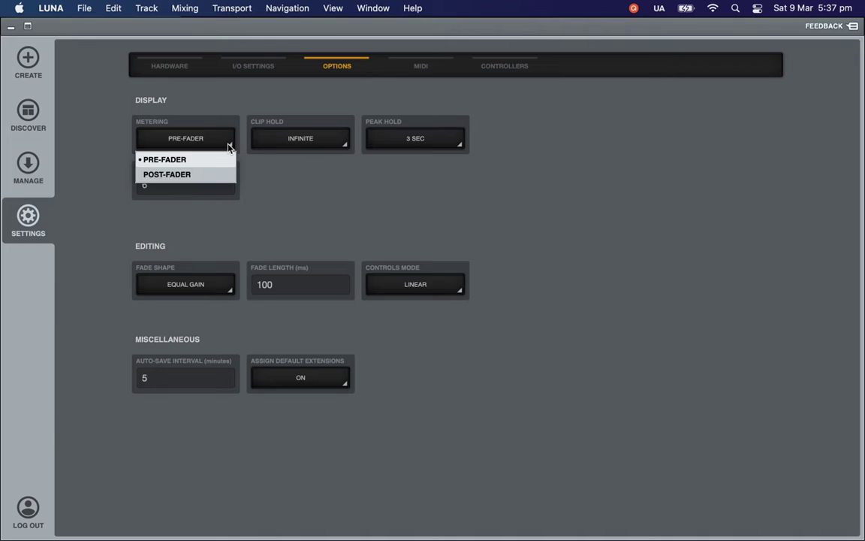
left_click(282, 180)
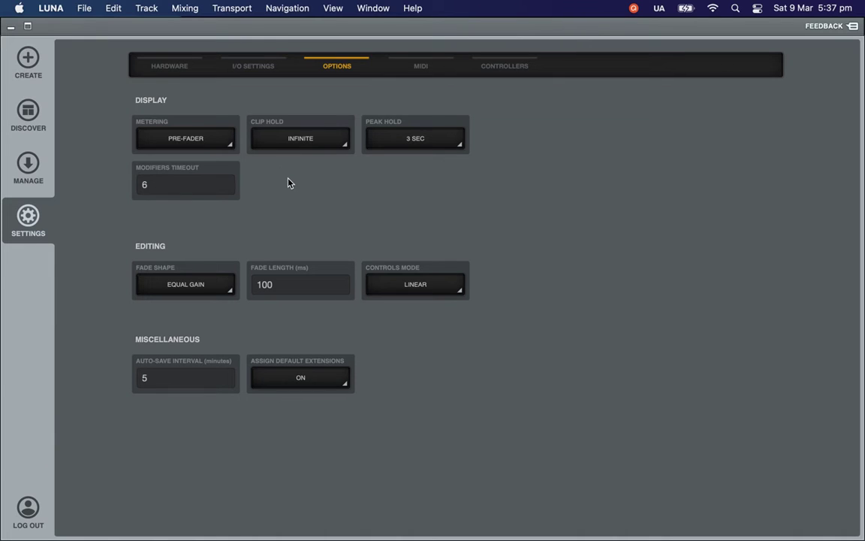
left_click(342, 147)
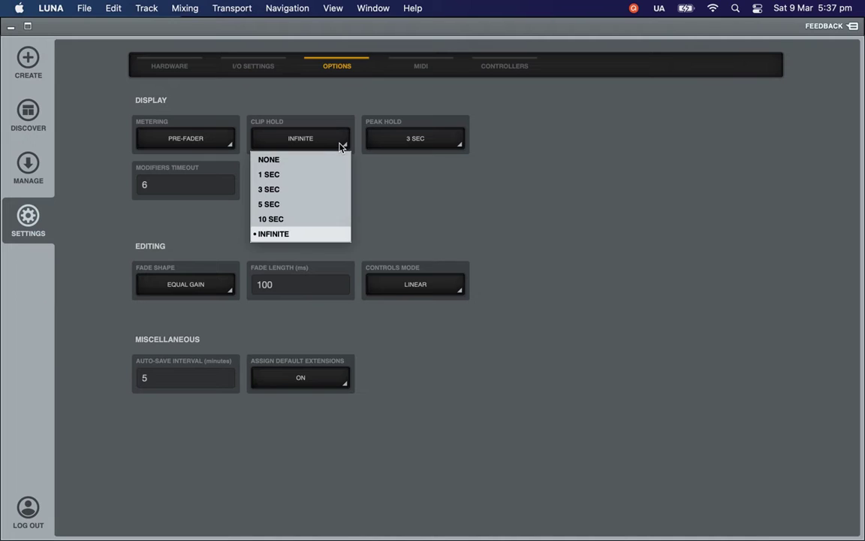
left_click(404, 201)
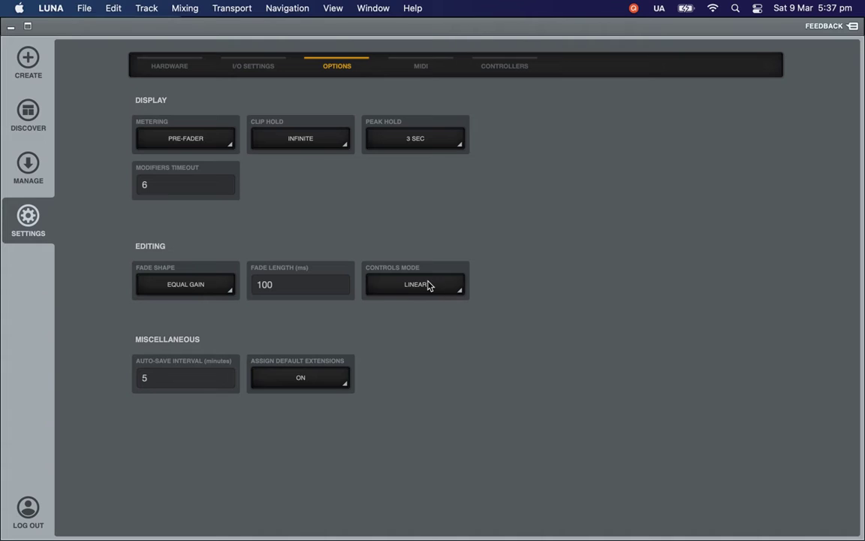
Check the available Controls Mode choices in the editing options.
left_click(460, 288)
left_click(460, 290)
left_click(460, 291)
left_click(489, 315)
Review the MIDI clock output settings for AG06/AG03 and the control surface settings under Controllers.
left_click(422, 69)
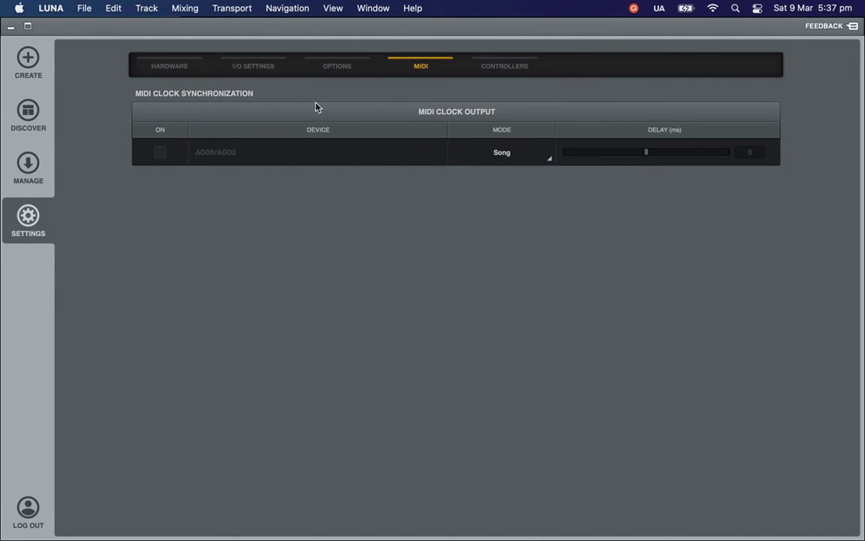
left_click(160, 153)
left_click(161, 154)
left_click(504, 70)
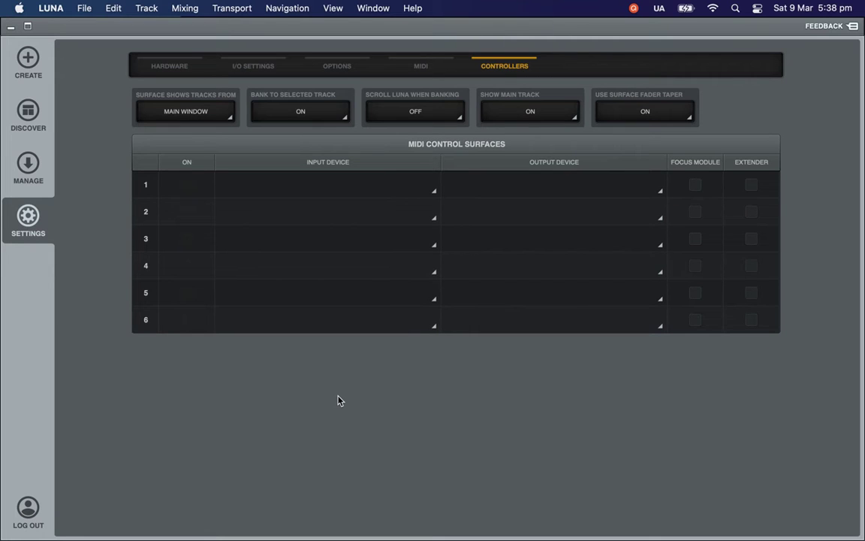
Check the available input devices for MIDI control surface 1 without choosing one.
left_click(426, 192)
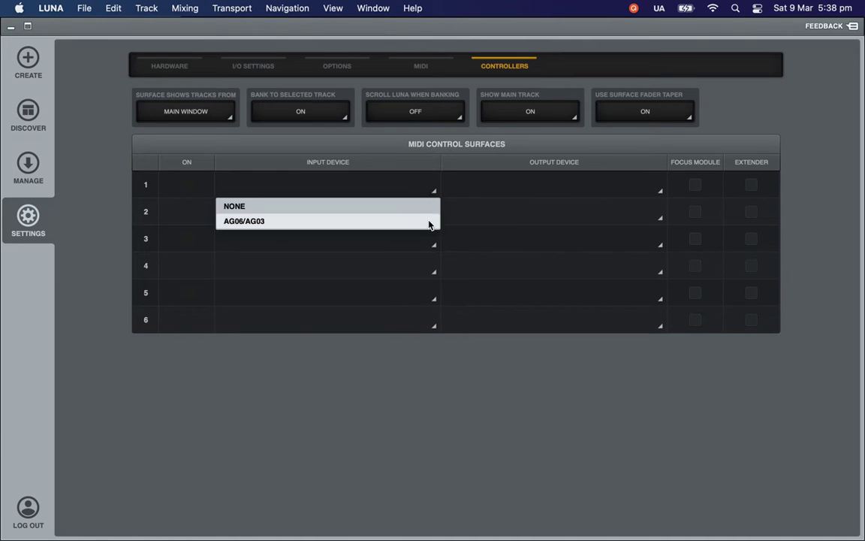
left_click(432, 188)
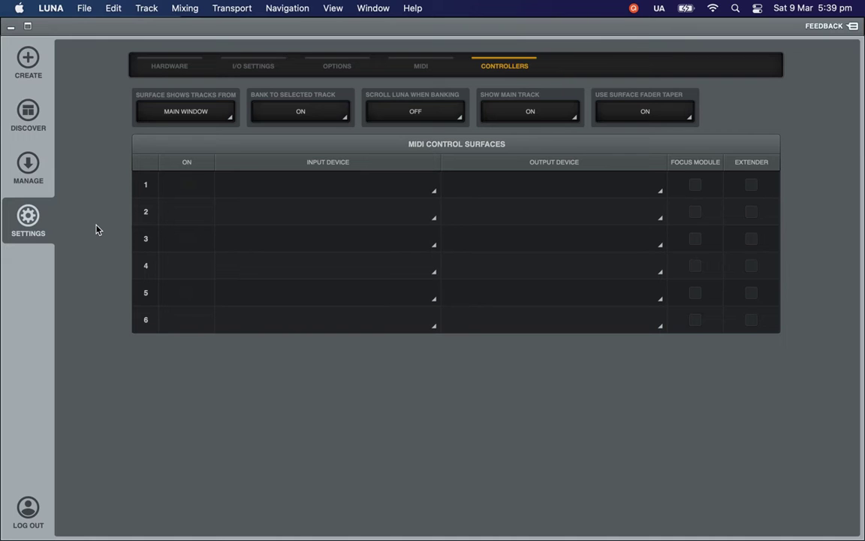
Go to the session creation page and open the recent session Demo Song 1.
left_click(32, 65)
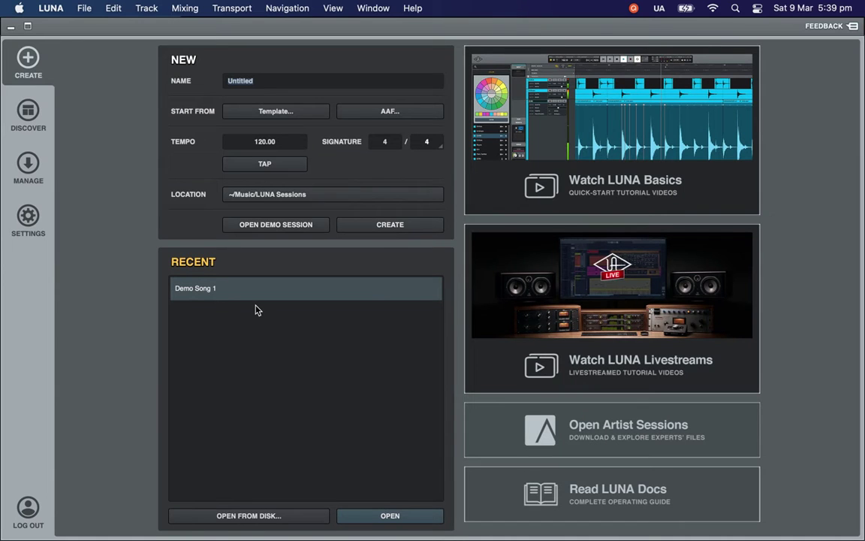
left_click(221, 84)
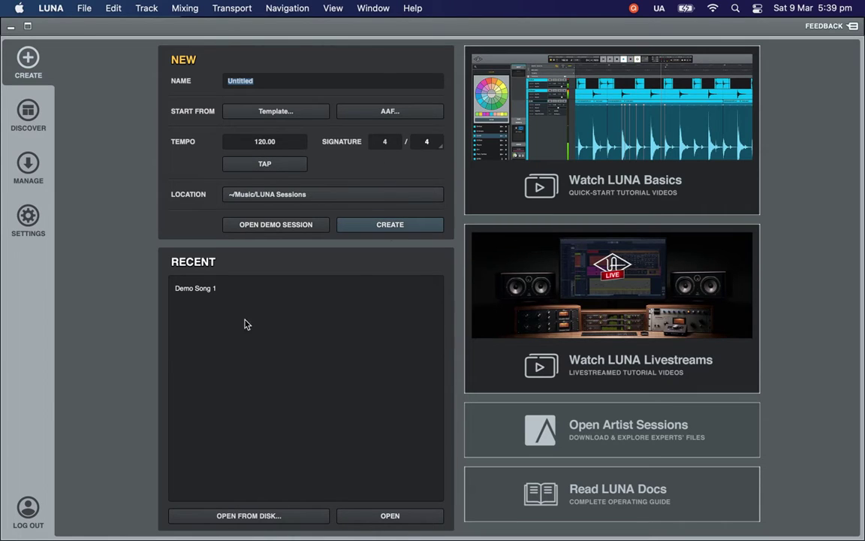
left_click(193, 294)
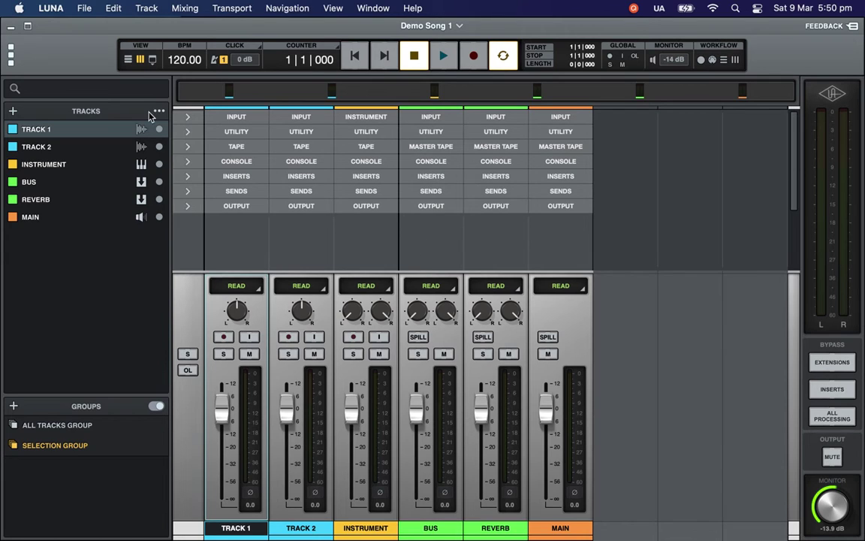
Look through all tracks in the timeline view, from Track 1 down to Main, and return to the mixer view.
left_click(129, 61)
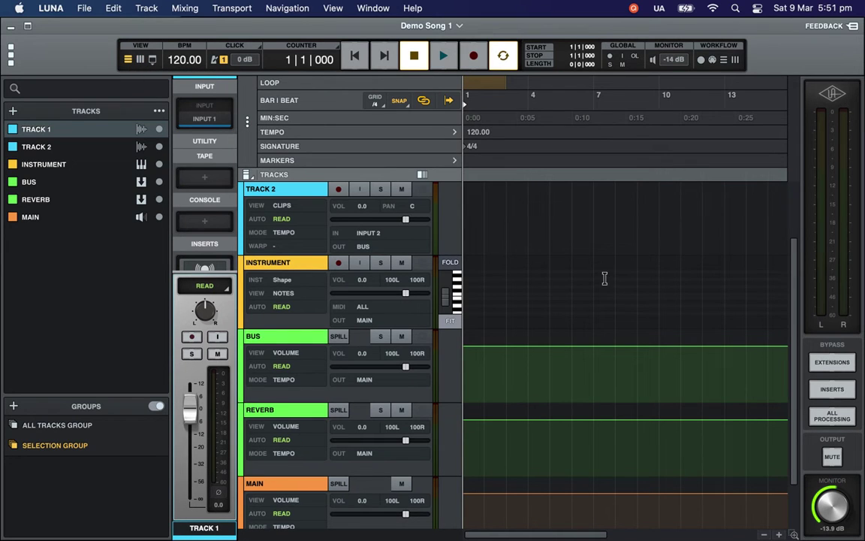
scroll(604, 279, "up", 3)
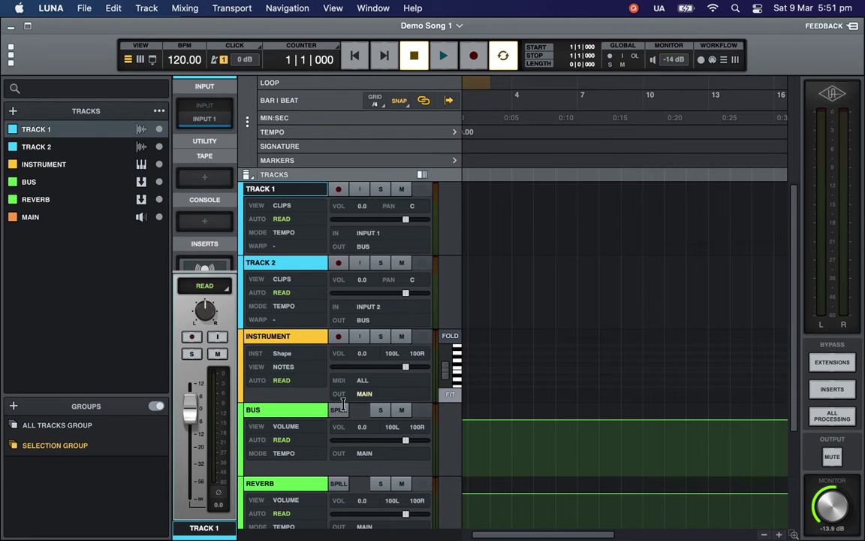
scroll(304, 413, "down", 2)
scroll(305, 416, "down", 3)
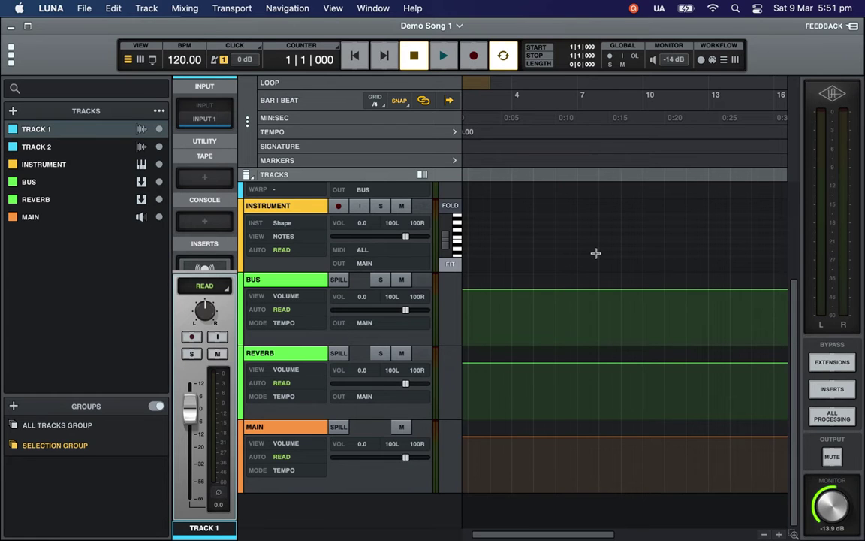
left_click(142, 63)
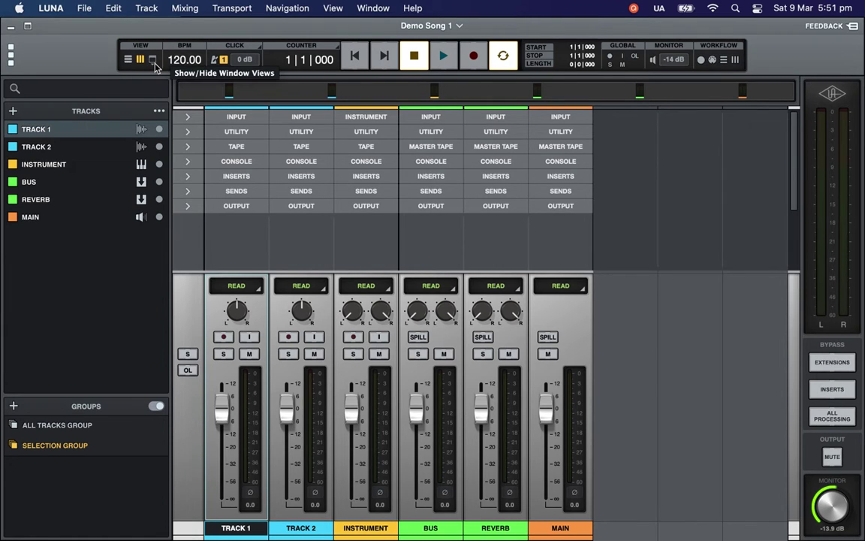
Hide the track list in the mixer window and show it again.
left_click(154, 63)
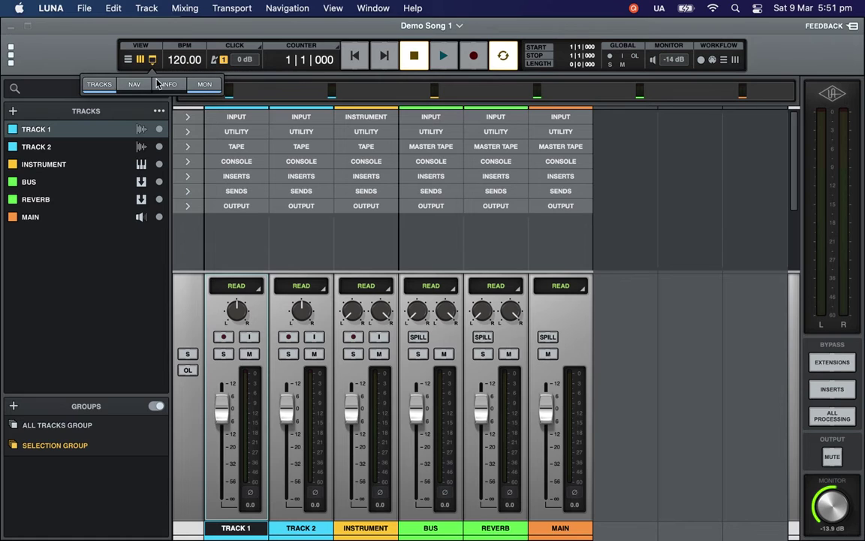
left_click(101, 88)
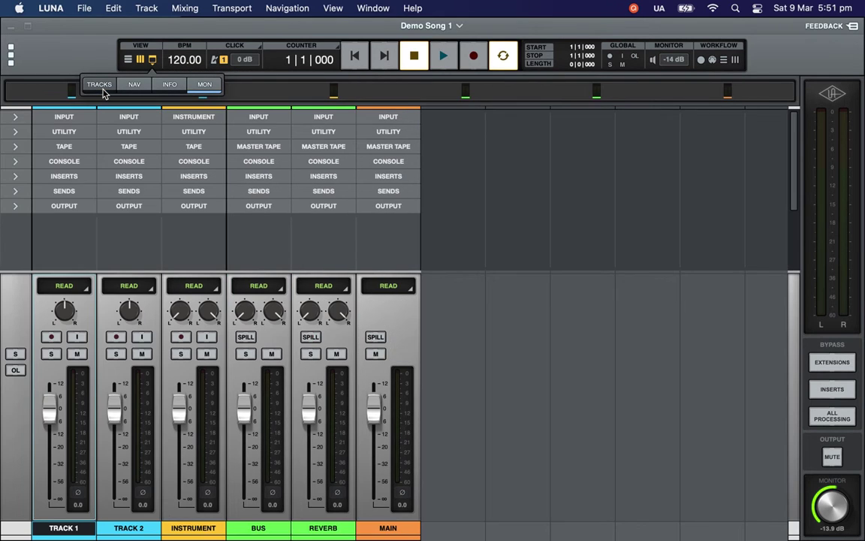
left_click(101, 86)
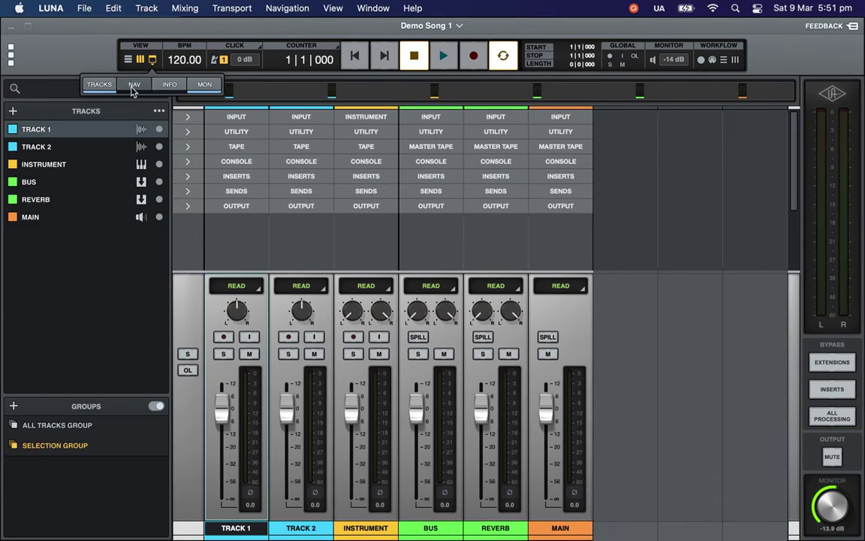
Show the mixer's navigation panel, and try expanding and collapsing the channel sections with it.
left_click(134, 87)
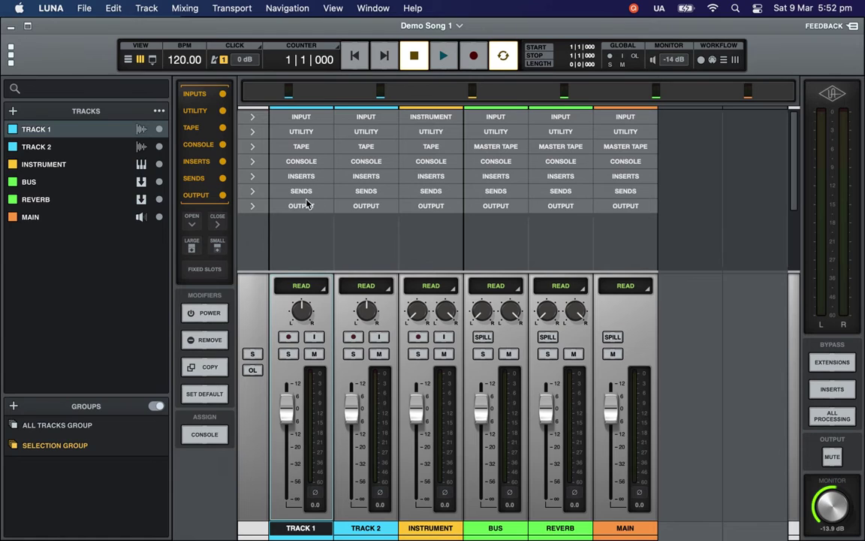
left_click(192, 226)
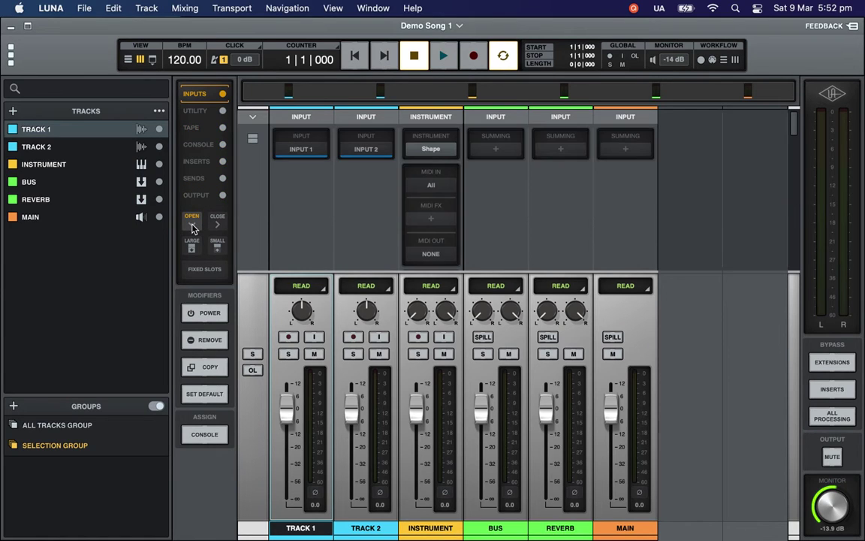
left_click(218, 225)
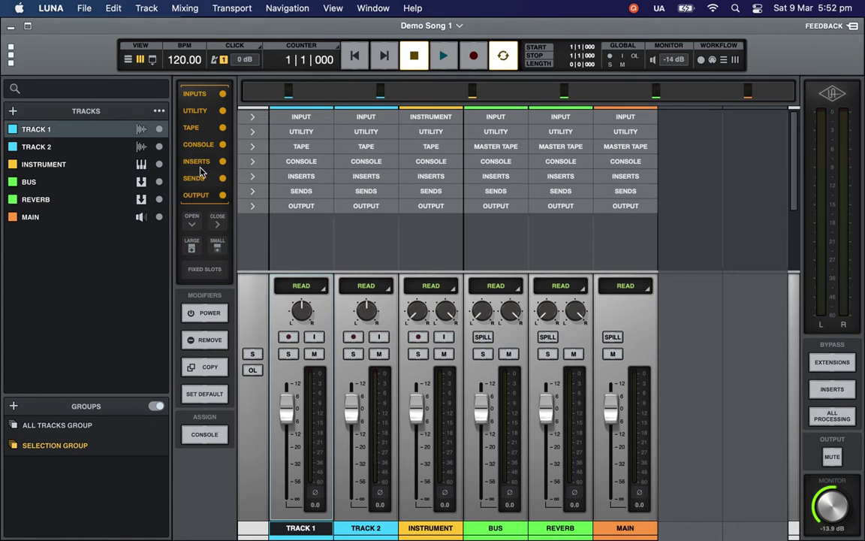
Show the Info bar with the audio device, sample rate and buffer size.
left_click(153, 59)
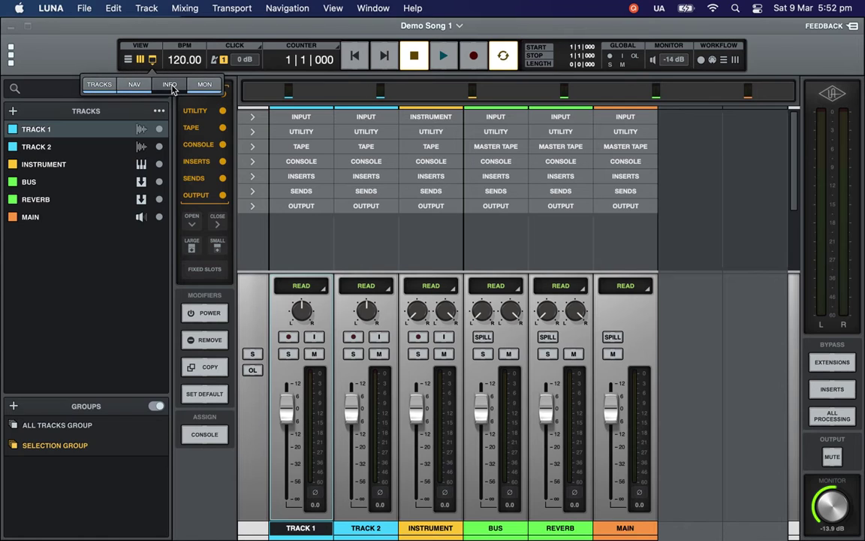
left_click(170, 85)
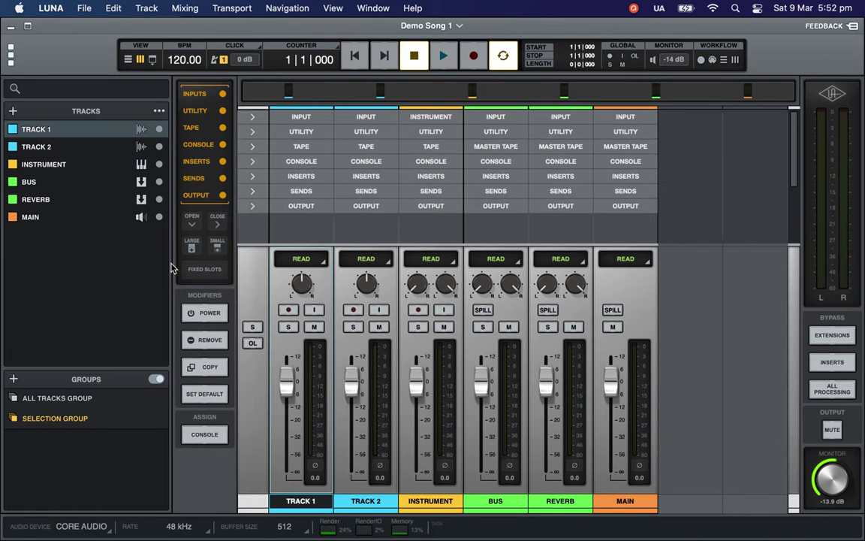
left_click(152, 59)
Try the output mute on and off, and set the monitor level to about -16.5 dB.
left_click_drag(828, 481, 846, 524)
scroll(829, 481, "down", 3)
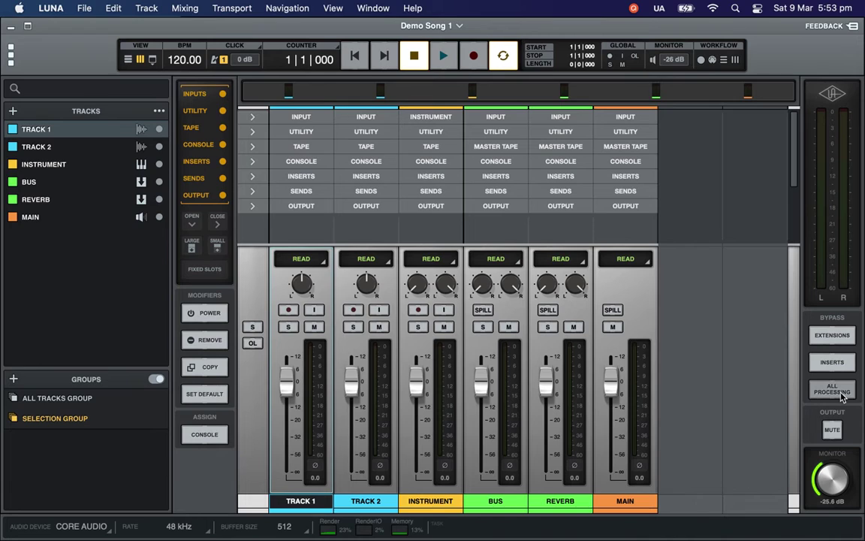
left_click(835, 431)
left_click(836, 432)
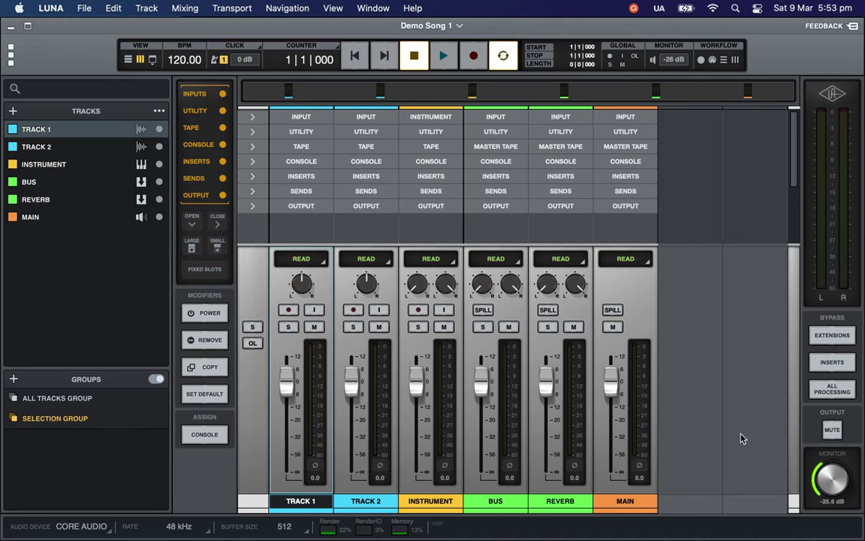
left_click_drag(824, 481, 743, 420)
Switch to the timeline view and toggle its track list and Focus channel off and back on.
left_click(129, 61)
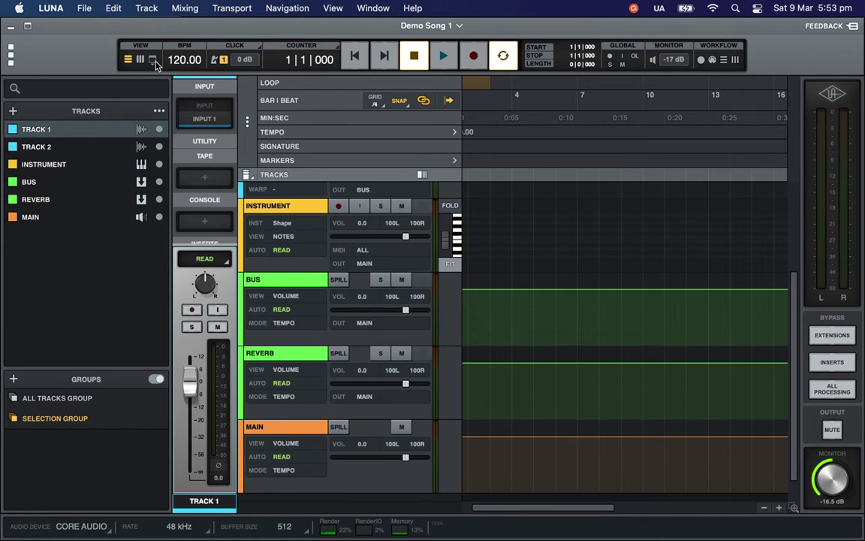
left_click(154, 61)
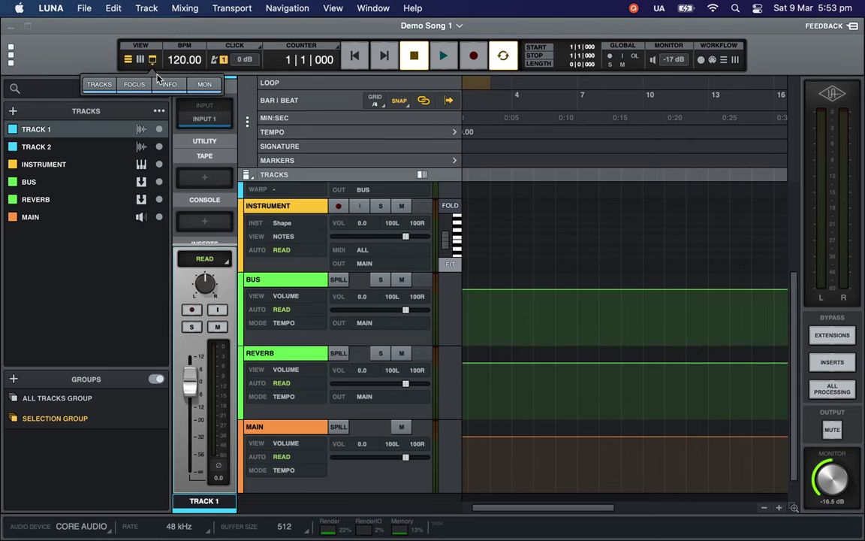
left_click(102, 87)
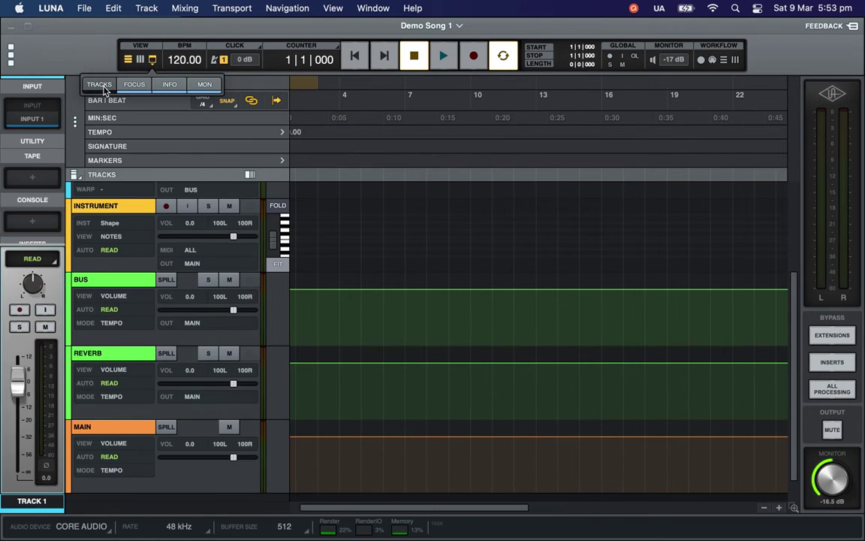
left_click(101, 86)
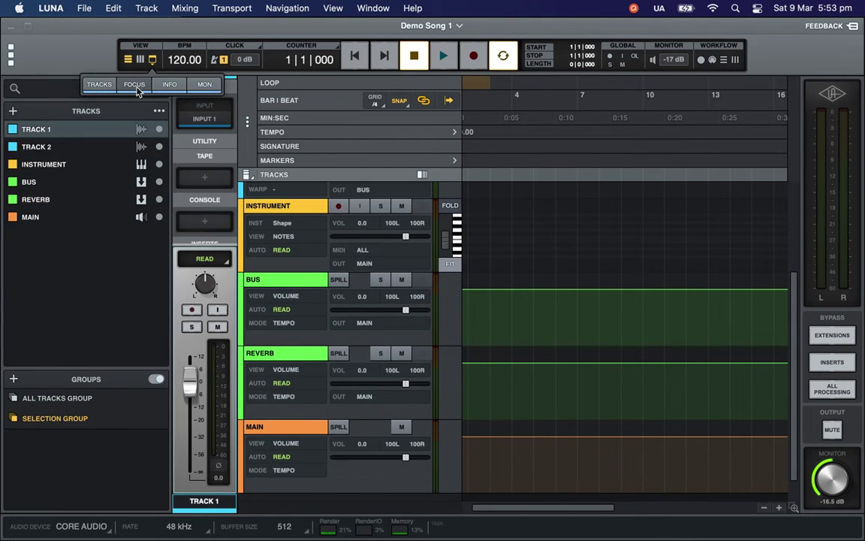
left_click(135, 86)
left_click(135, 85)
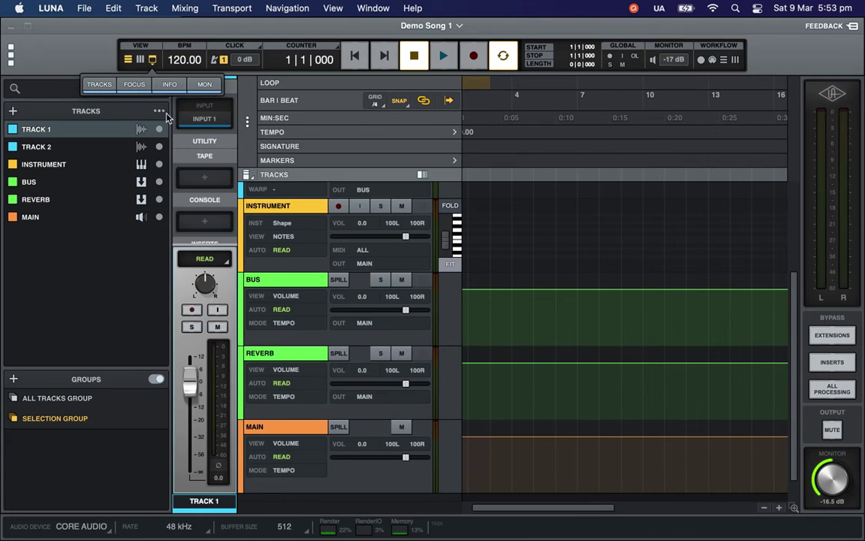
Inspect the Instrument track's controls in the Focus channel, and reselect Track 1.
left_click(306, 212)
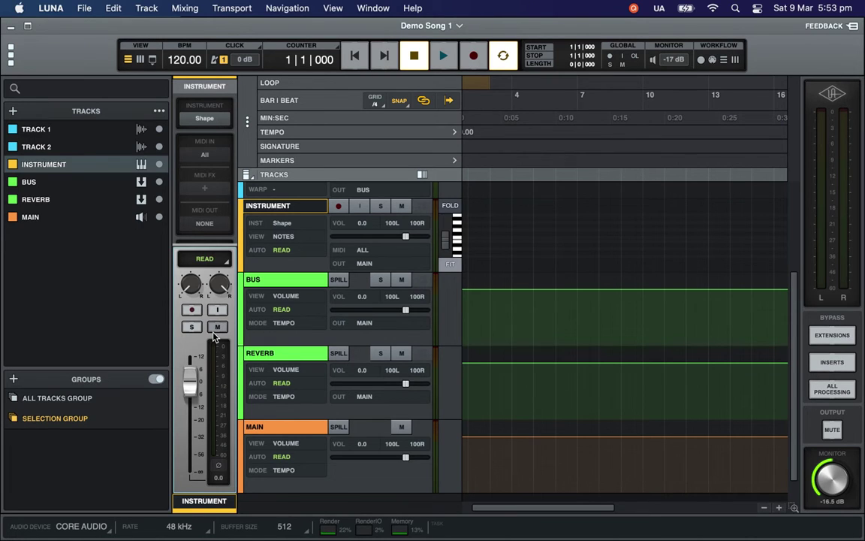
scroll(207, 197, "down", 2)
scroll(207, 198, "up", 2)
scroll(296, 263, "down", 2)
scroll(296, 261, "up", 5)
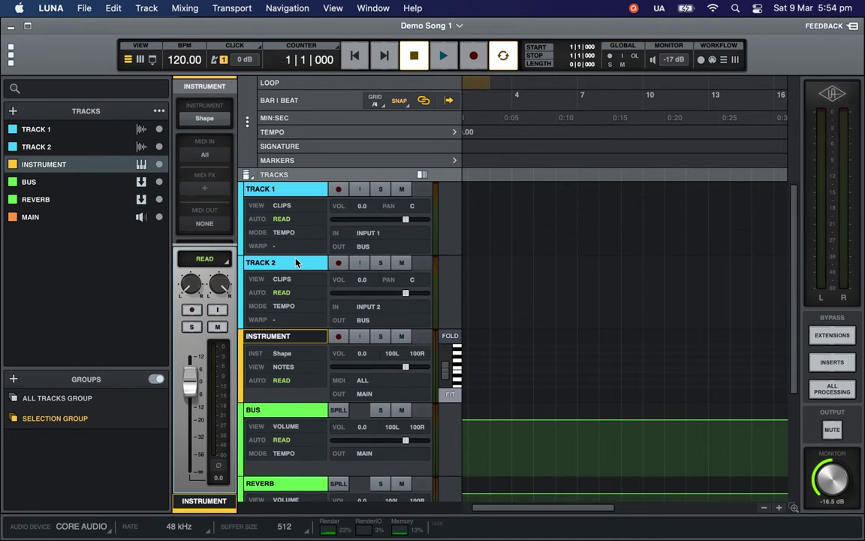
left_click(298, 192)
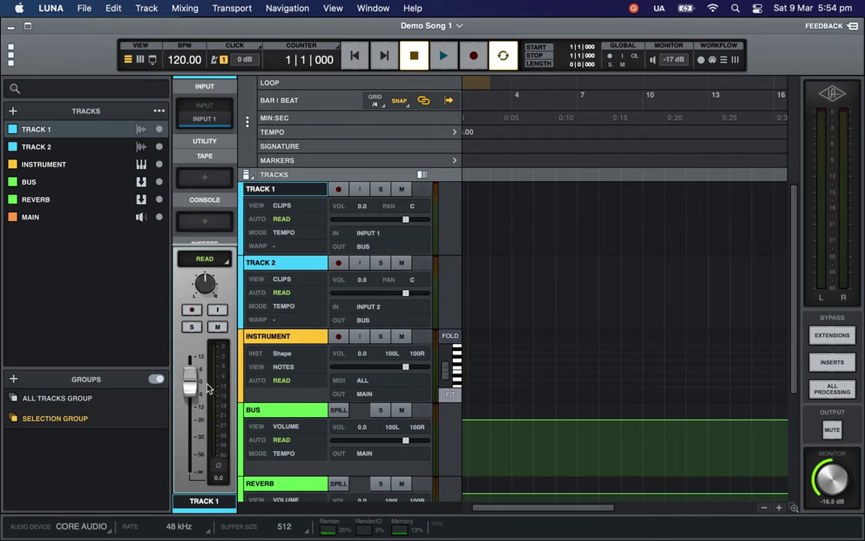
Hide the Info bar, and try hiding and restoring the Focus channel and track list in the timeline view.
left_click(152, 59)
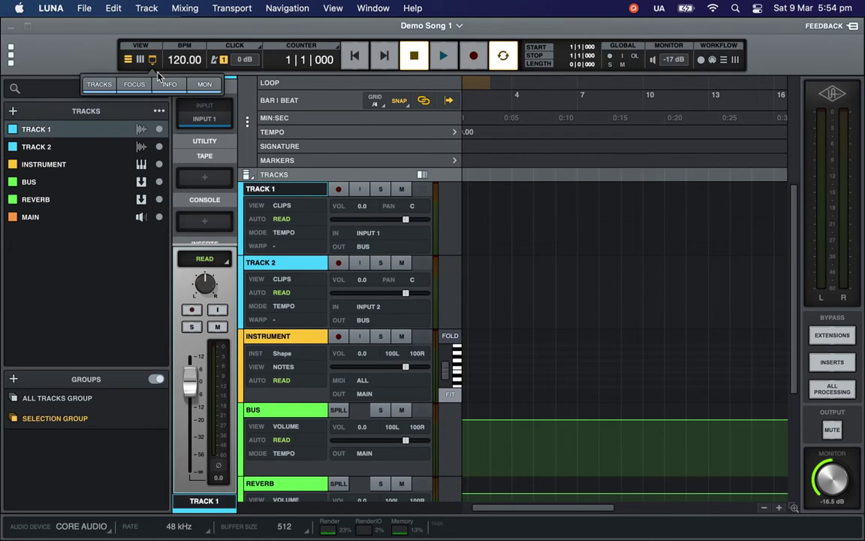
left_click(170, 85)
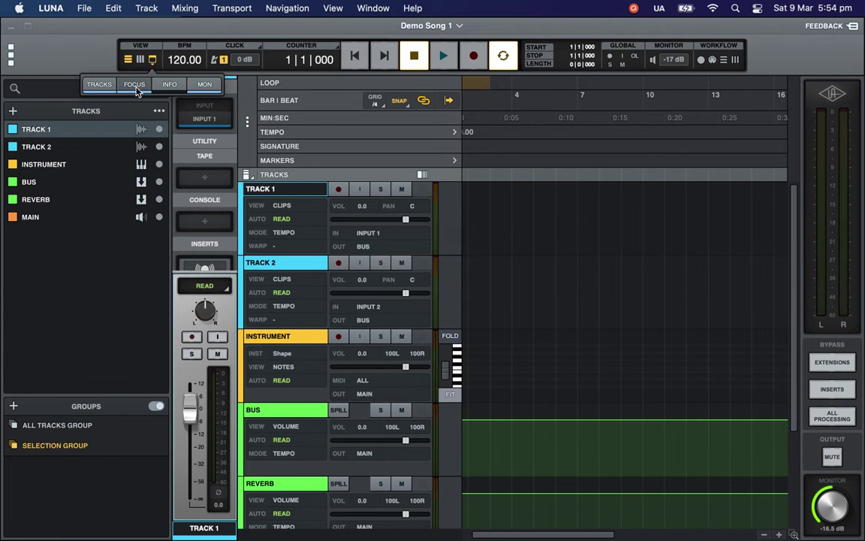
left_click(134, 85)
left_click(110, 88)
left_click(102, 88)
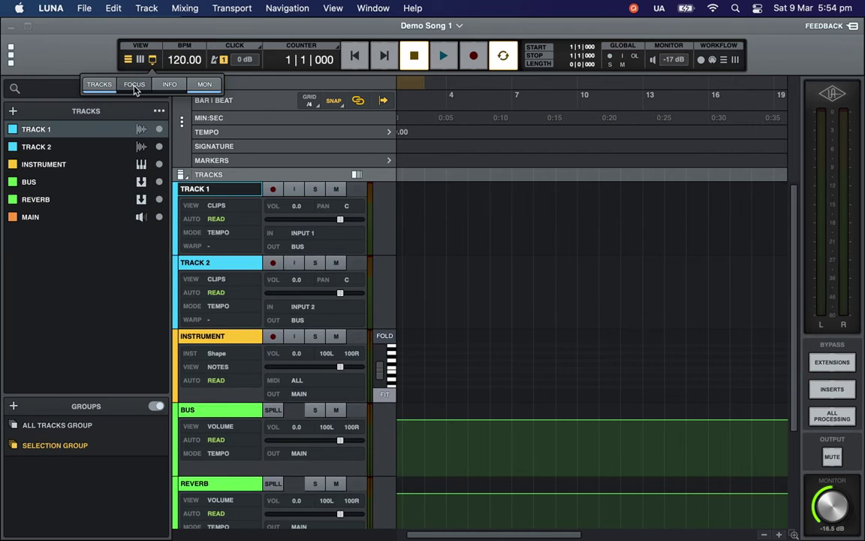
left_click(136, 86)
left_click(153, 60)
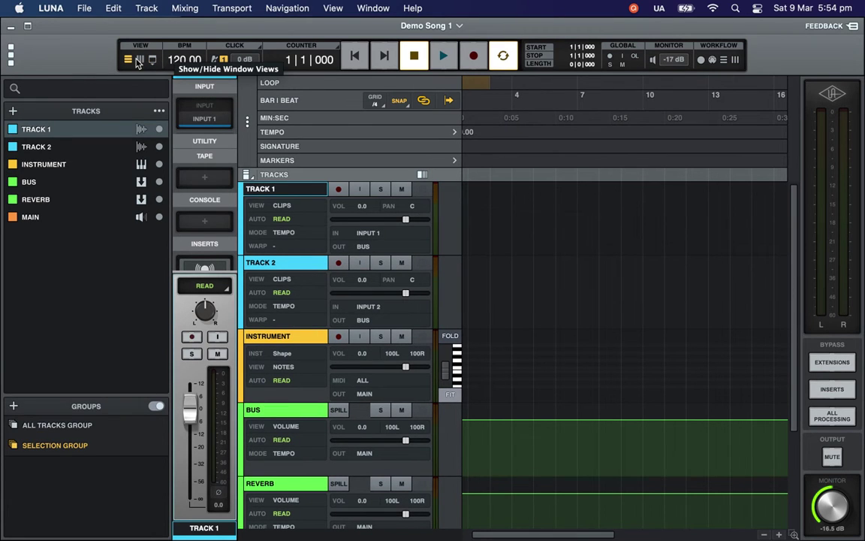
Return to the mixer and review the recording, MIDI and editing workflow toolbars in turn.
left_click(141, 60)
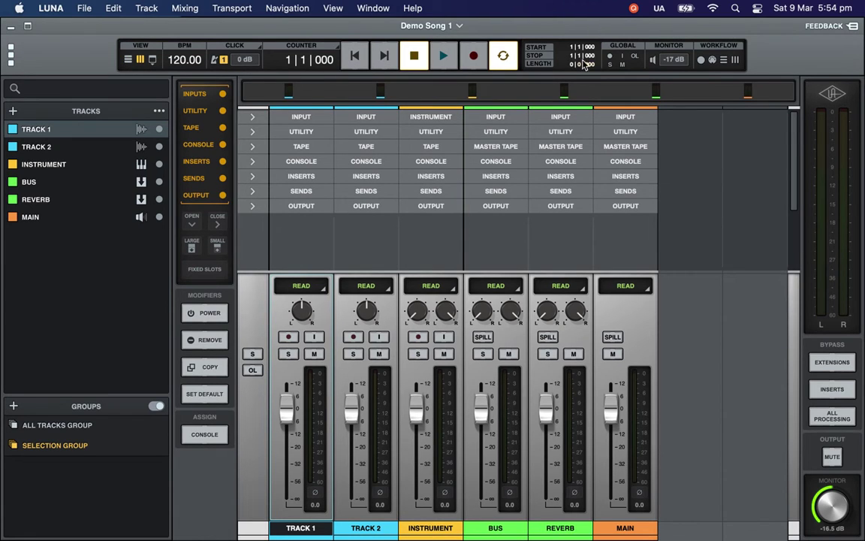
left_click(702, 63)
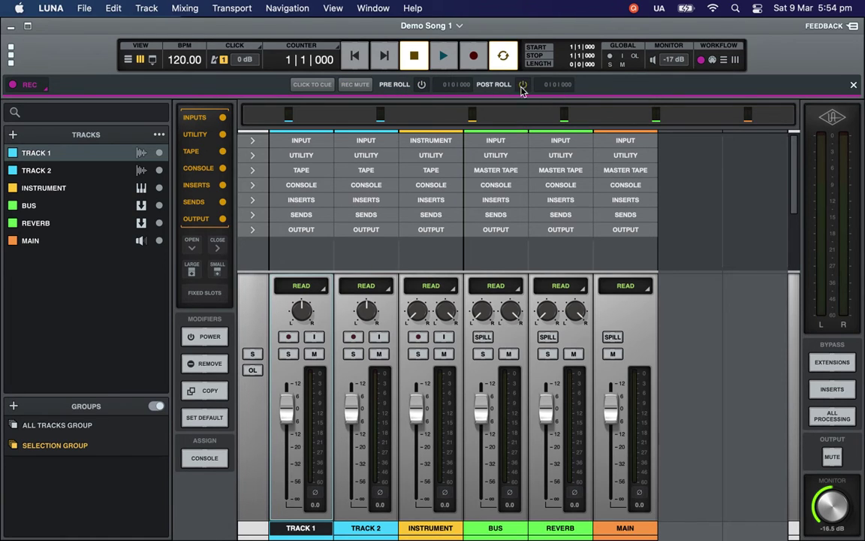
left_click(713, 61)
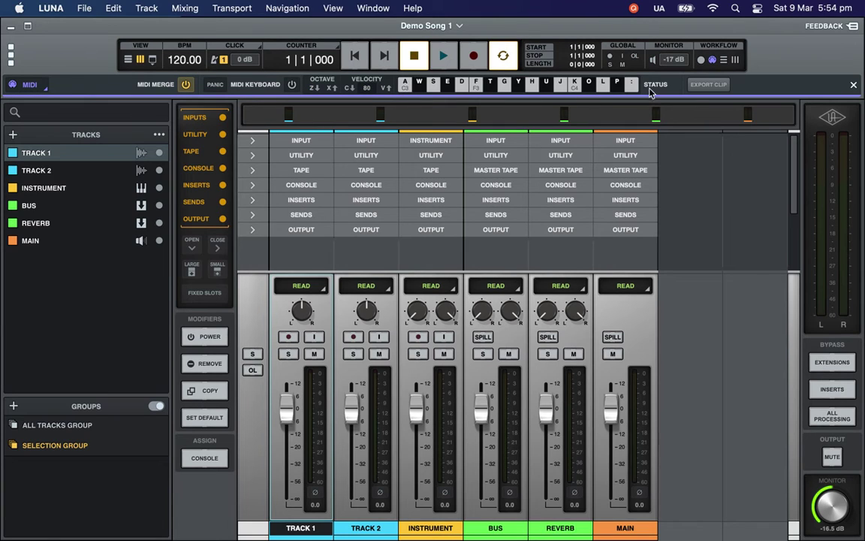
left_click(724, 60)
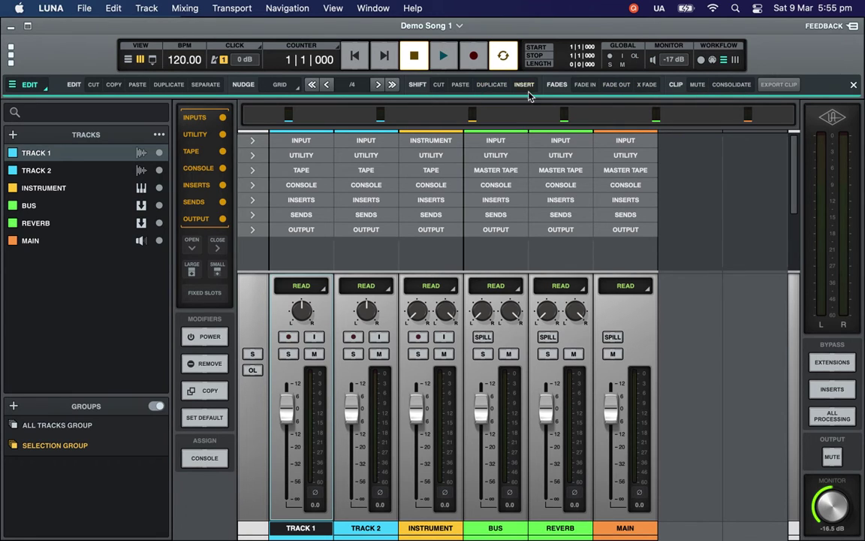
Review the mixing workflow toolbar and close it, and look through the long list of bus tracks.
left_click(735, 61)
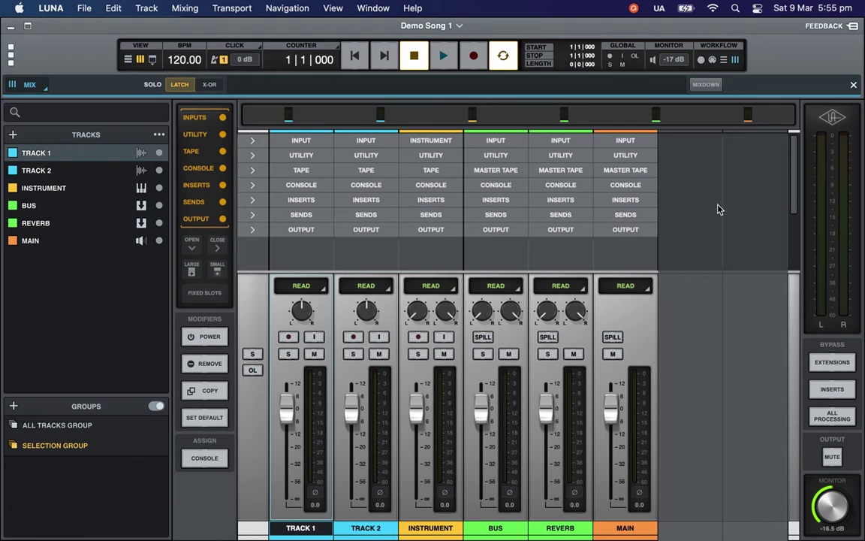
left_click(736, 61)
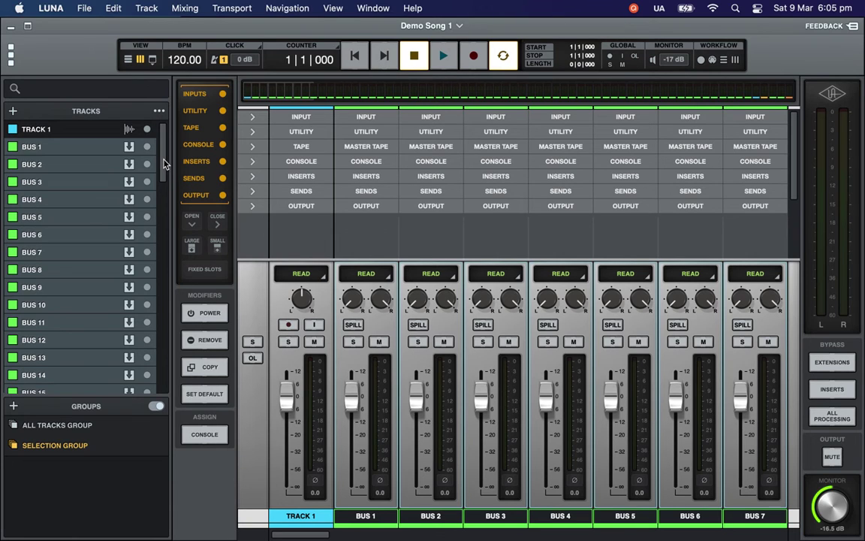
left_click_drag(165, 164, 187, 379)
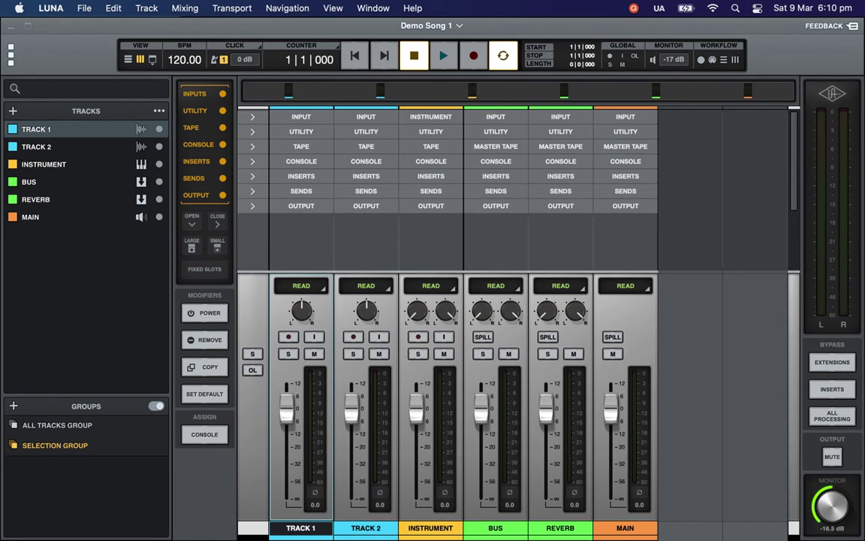
Expand the mixer's Utility section to view its trim, delay and sidechain controls, and collapse it again.
left_click(635, 10)
left_click(253, 132)
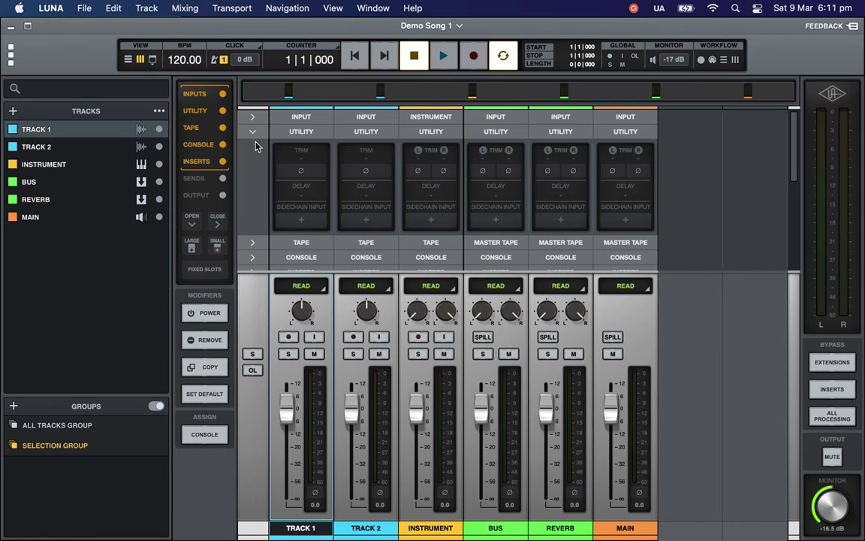
left_click(252, 136)
Expand the mixer's Tape section and load the Oxide tape machine on Track 1.
left_click(252, 148)
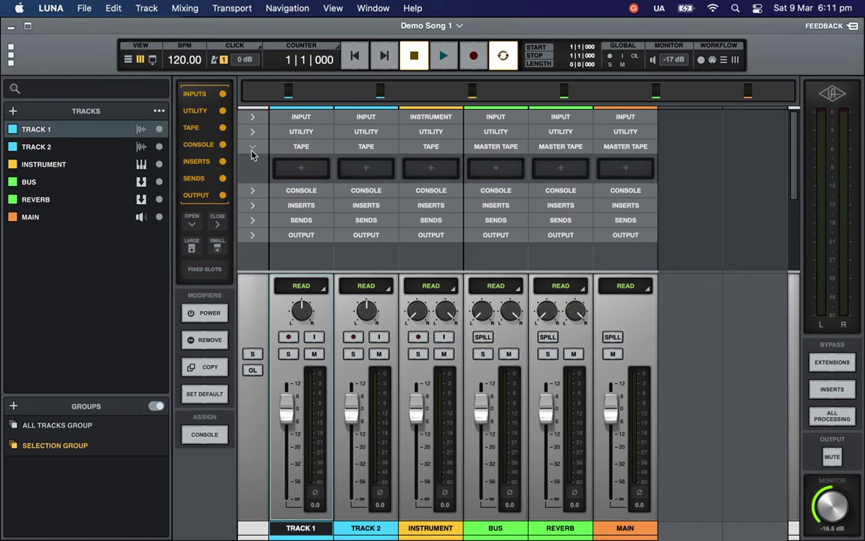
left_click(305, 174)
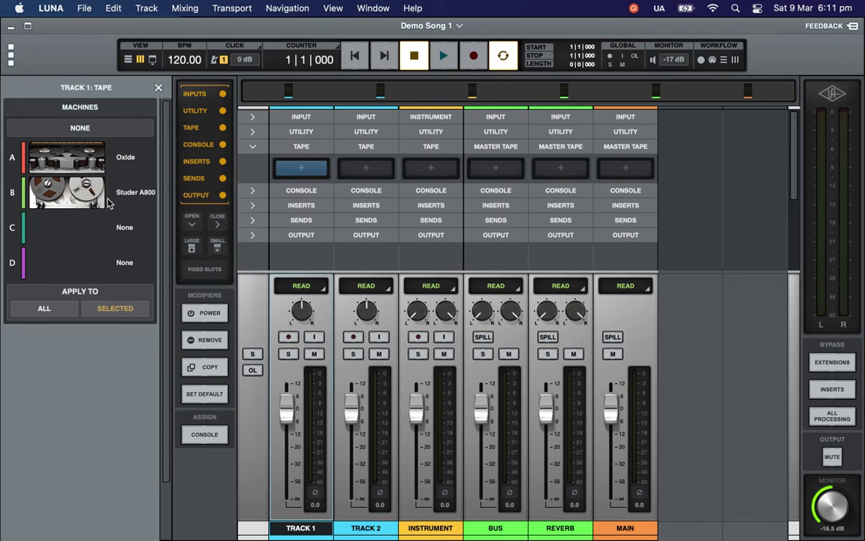
left_click(85, 161)
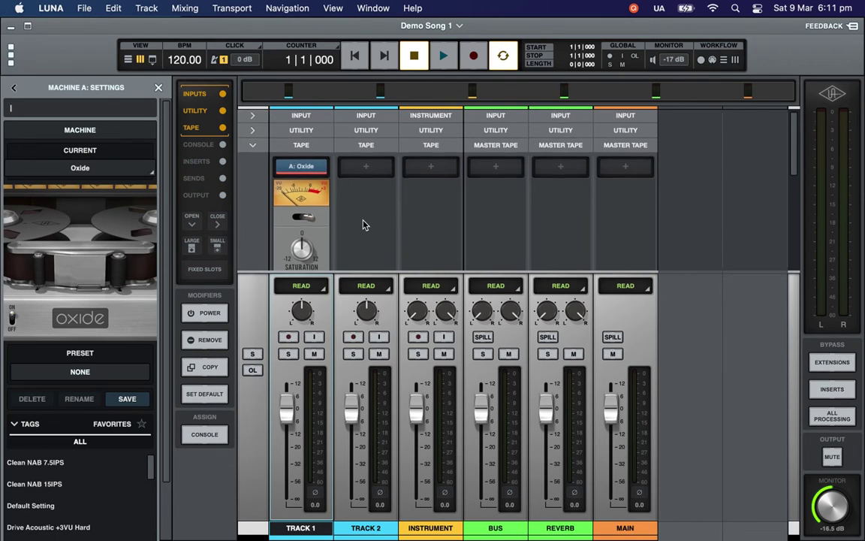
key("ctrl+2")
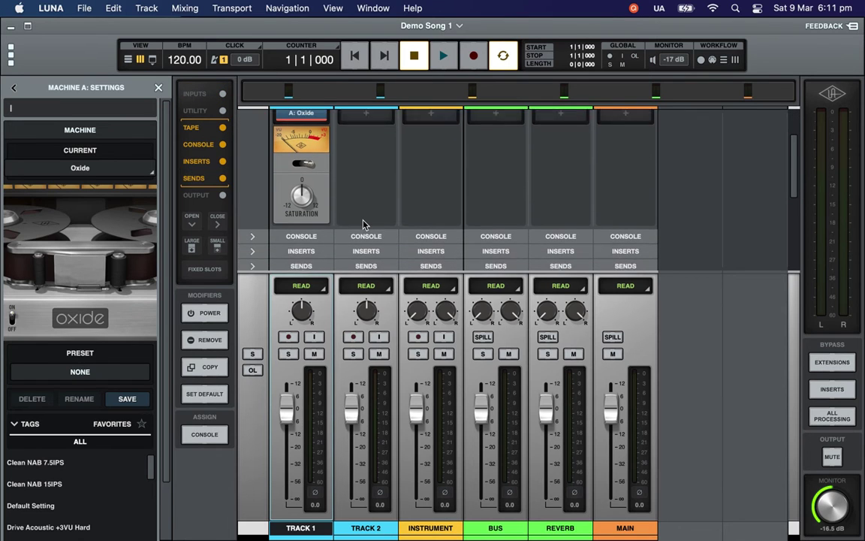
key("ctrl+6")
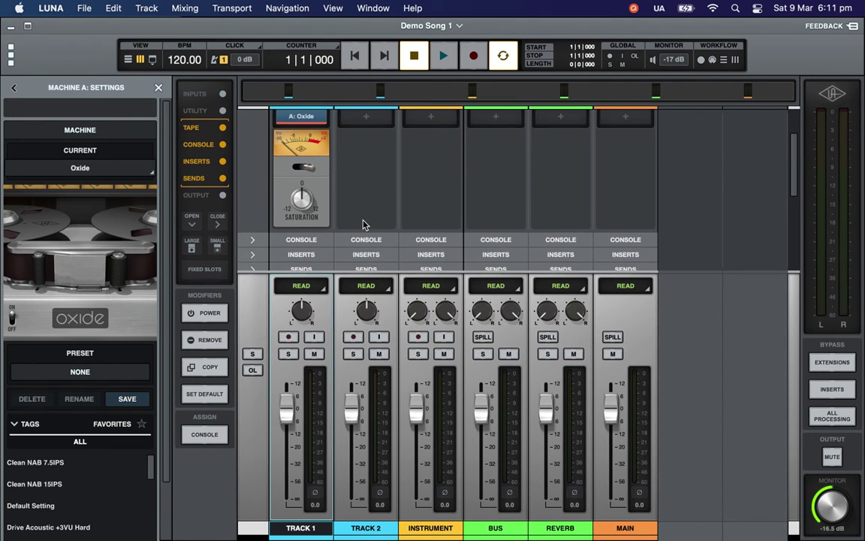
key("ctrl+7")
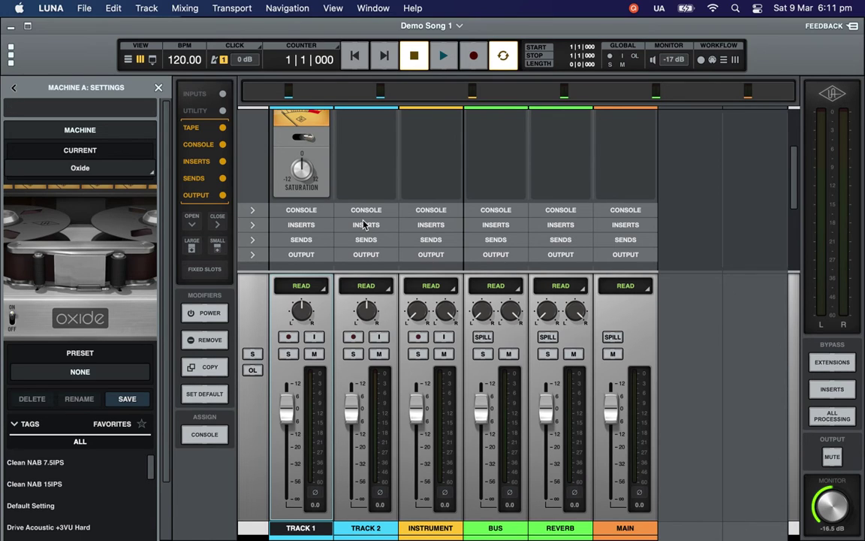
Expand the Console section, view the console choices for Track 1 without picking one, and collapse the section.
left_click(253, 218)
key("ctrl+6")
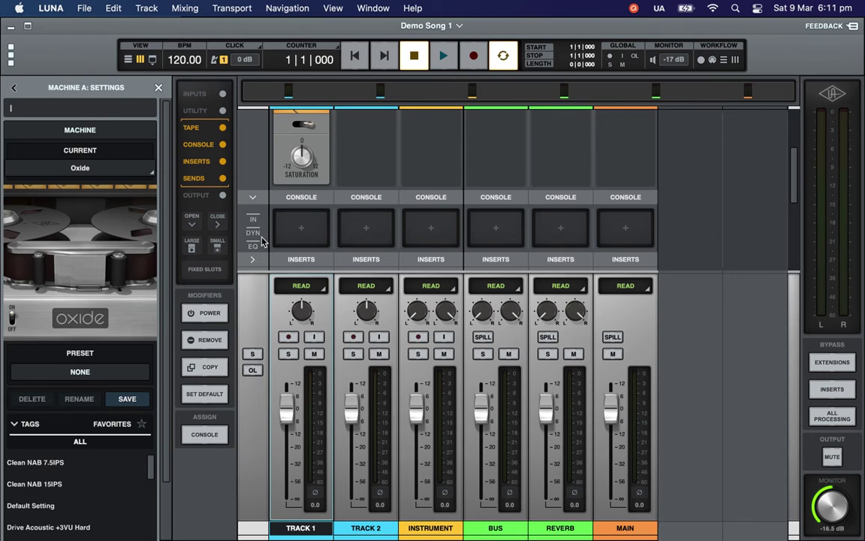
left_click(304, 234)
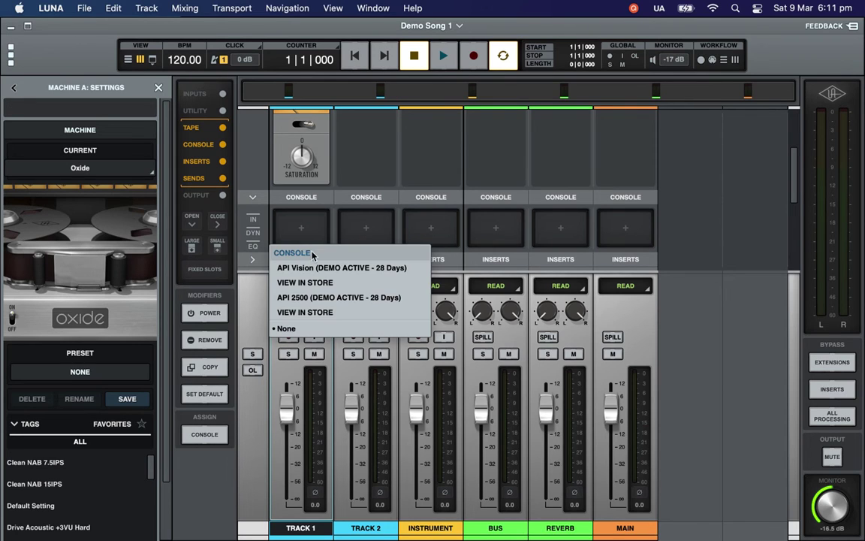
left_click(300, 230)
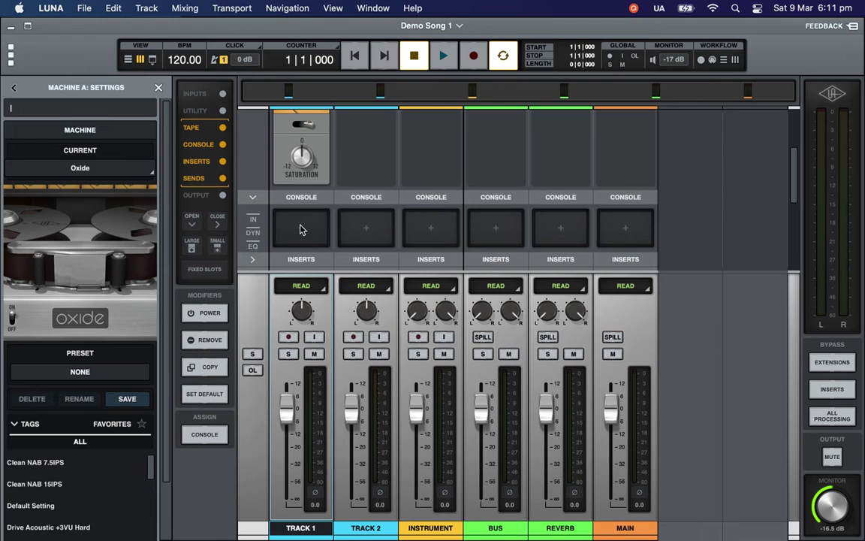
left_click(302, 233)
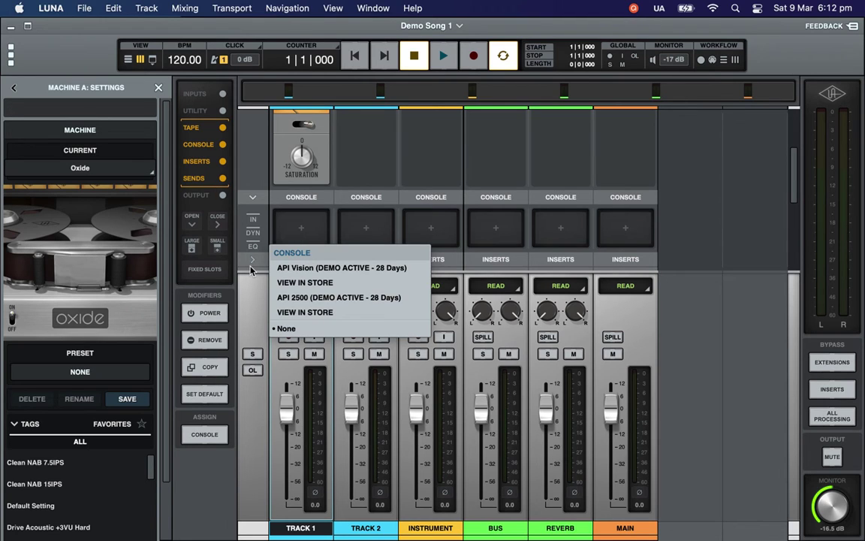
left_click(252, 199)
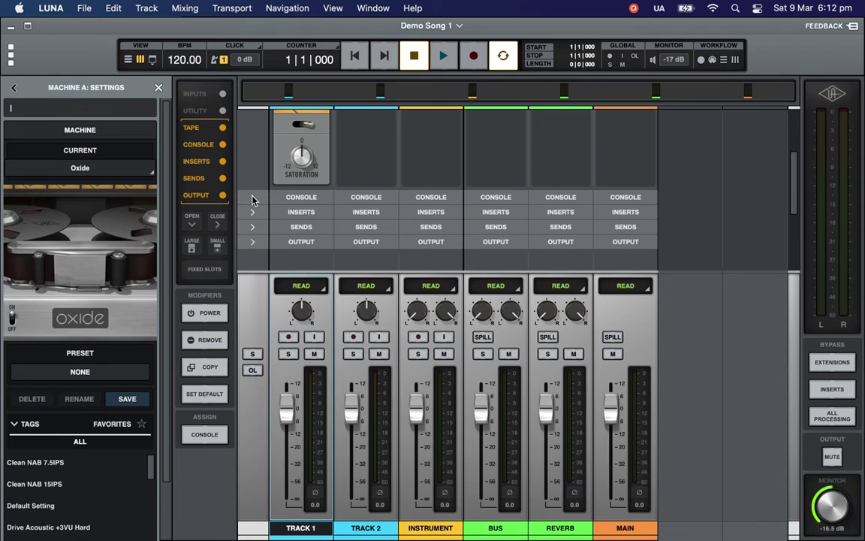
Expand the Inserts section and review the insert slots and the plug-ins loaded on each track.
left_click(253, 214)
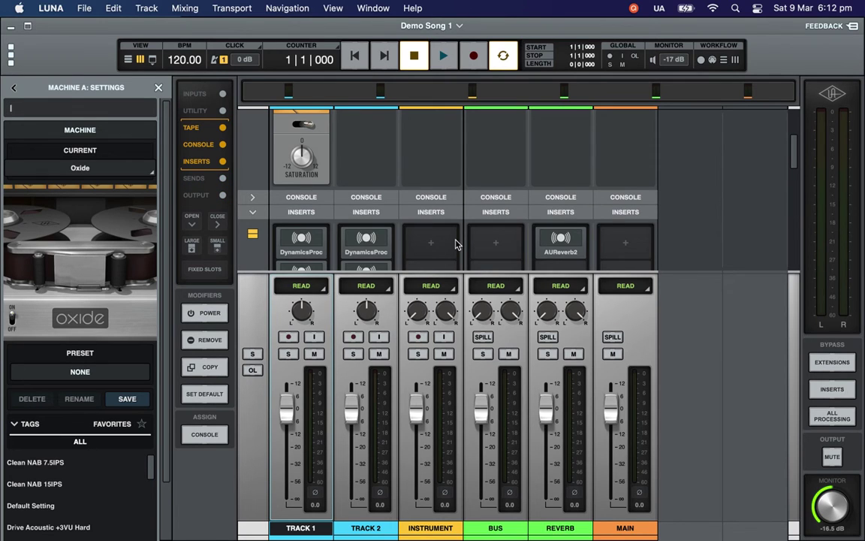
scroll(455, 244, "down", 2)
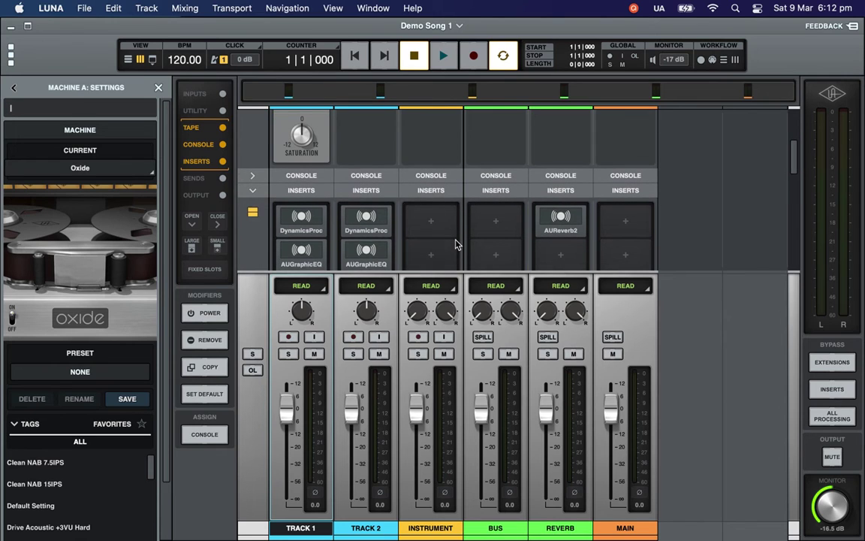
scroll(456, 244, "down", 6)
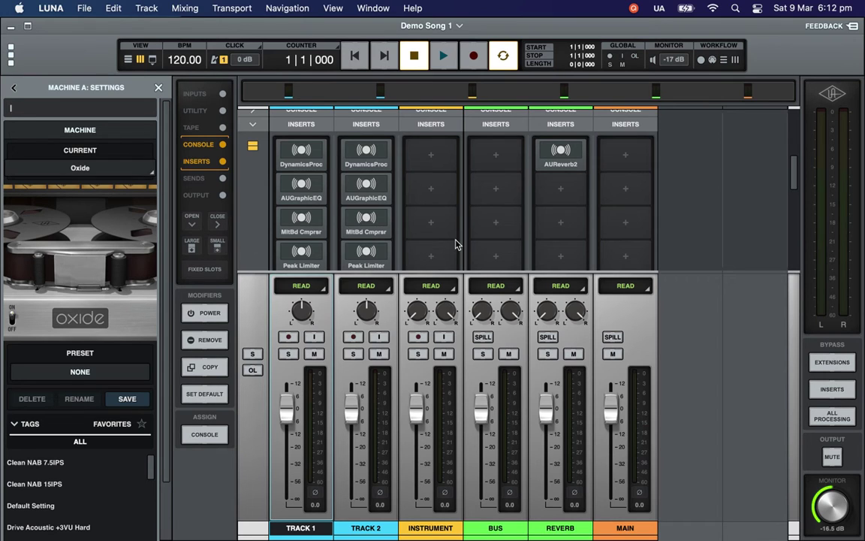
scroll(456, 244, "down", 5)
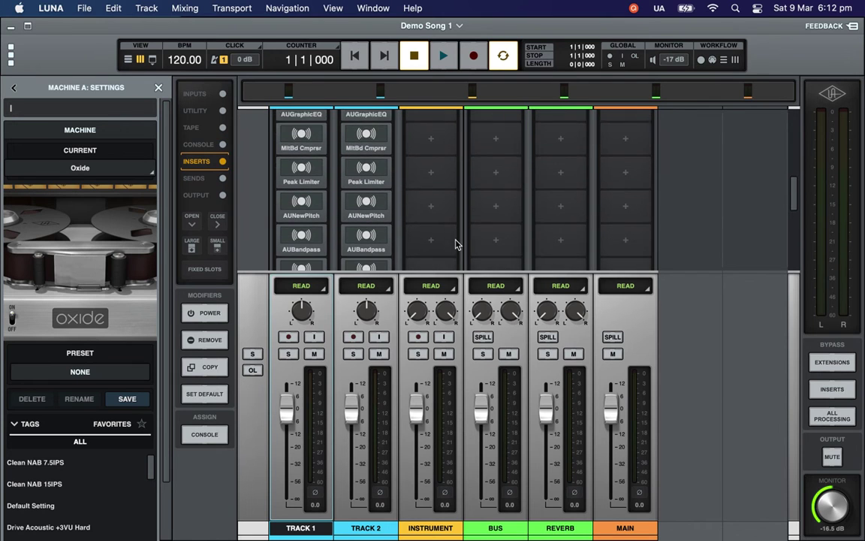
scroll(456, 244, "down", 5)
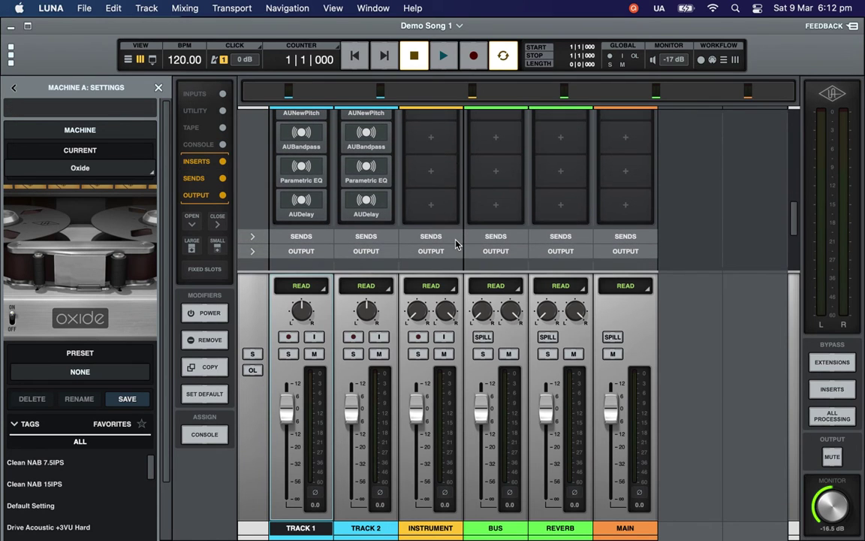
scroll(456, 244, "up", 5)
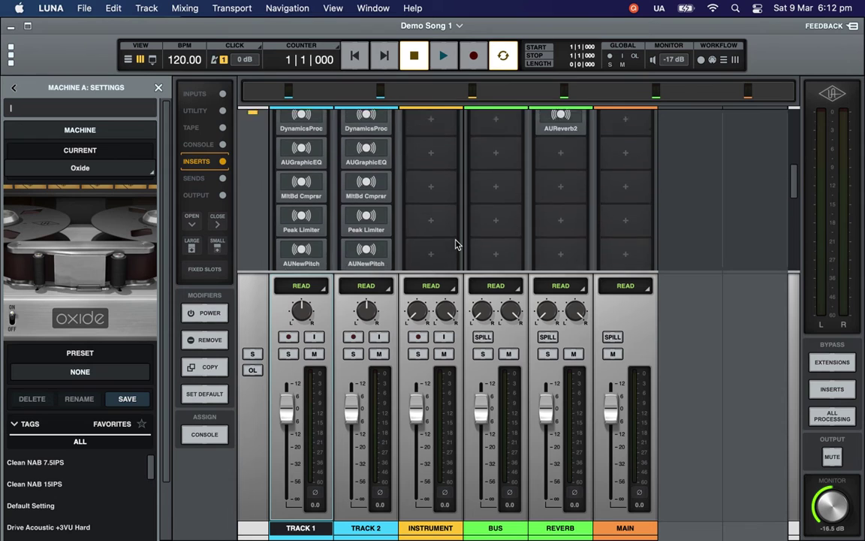
scroll(456, 244, "up", 5)
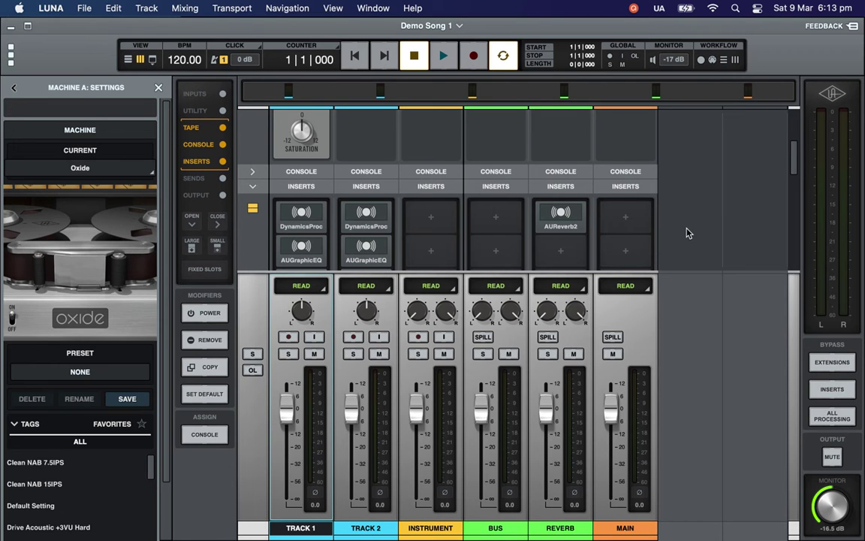
Expand the Sends section below the inserts and route Track 1's first send to the Reverb bus.
scroll(685, 232, "down", 6)
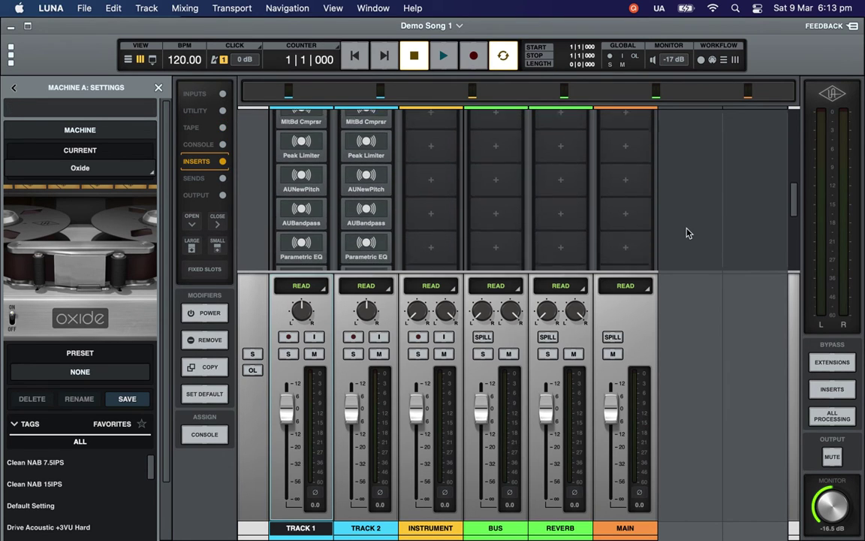
scroll(685, 233, "down", 3)
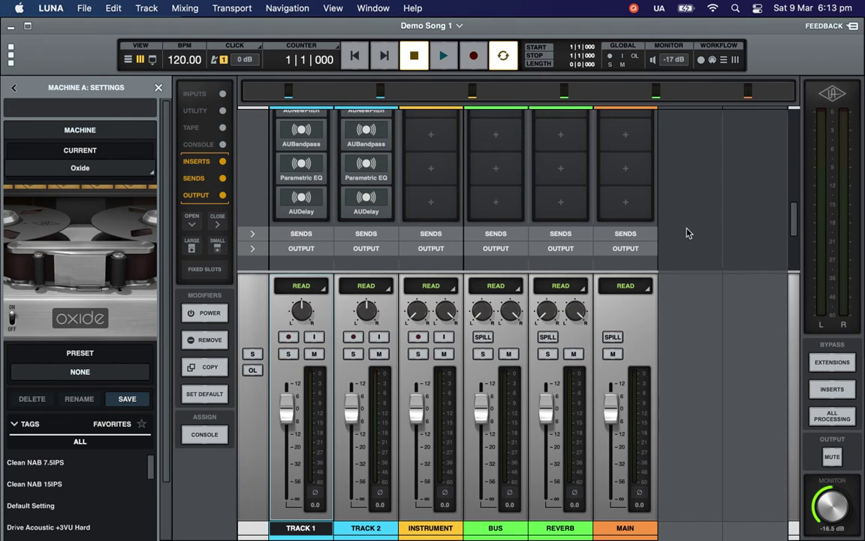
scroll(686, 233, "down", 3)
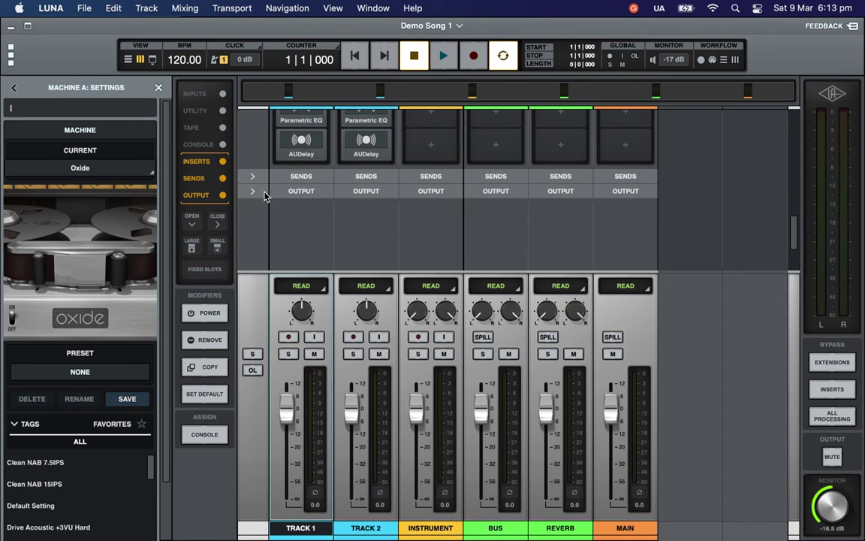
left_click(251, 177)
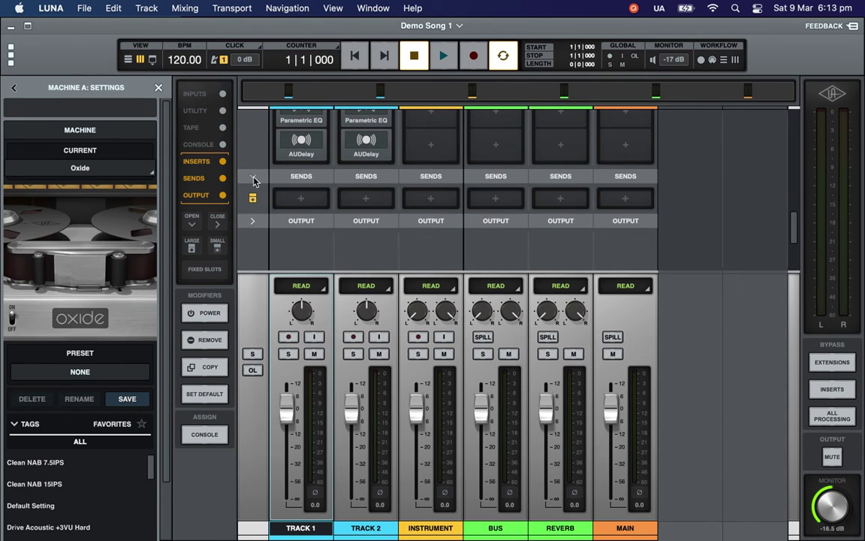
left_click(302, 199)
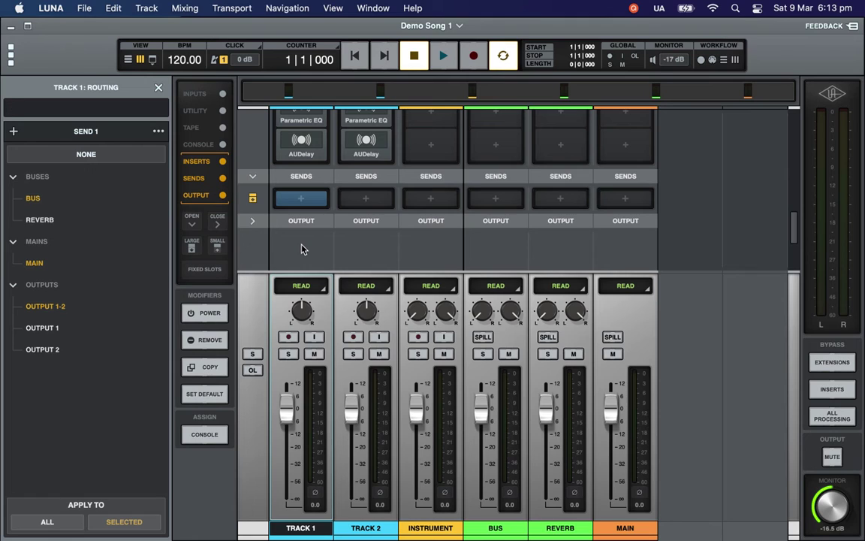
left_click(48, 222)
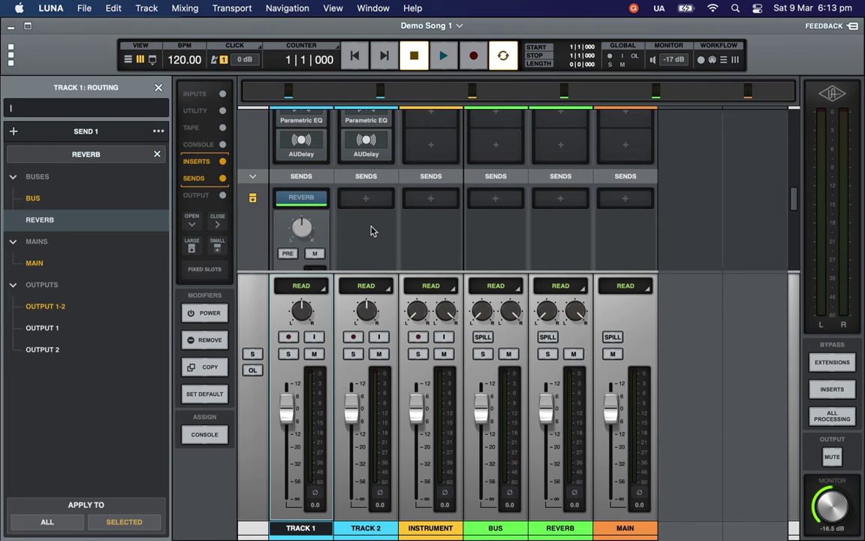
Inspect the Reverb send's pan, pre, mute and level controls on Track 1, switching the send between large and small size.
scroll(370, 230, "down", 3)
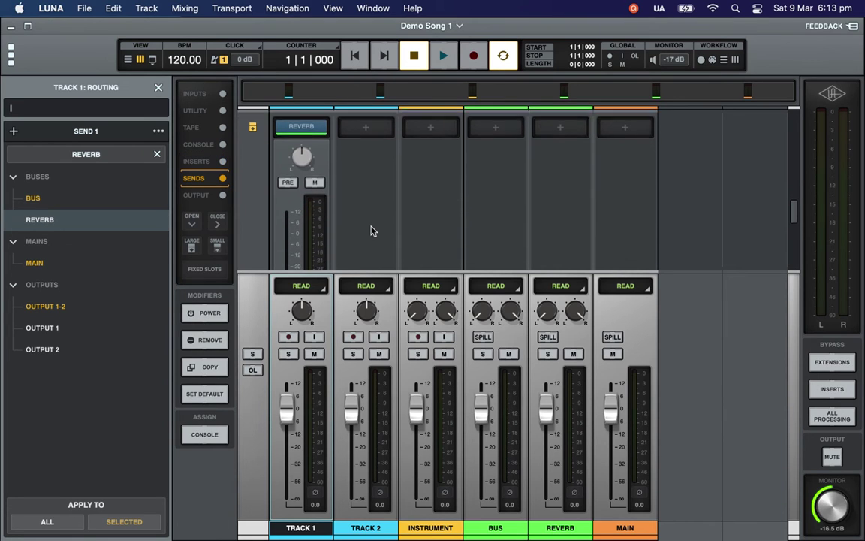
scroll(371, 231, "down", 3)
scroll(370, 230, "up", 2)
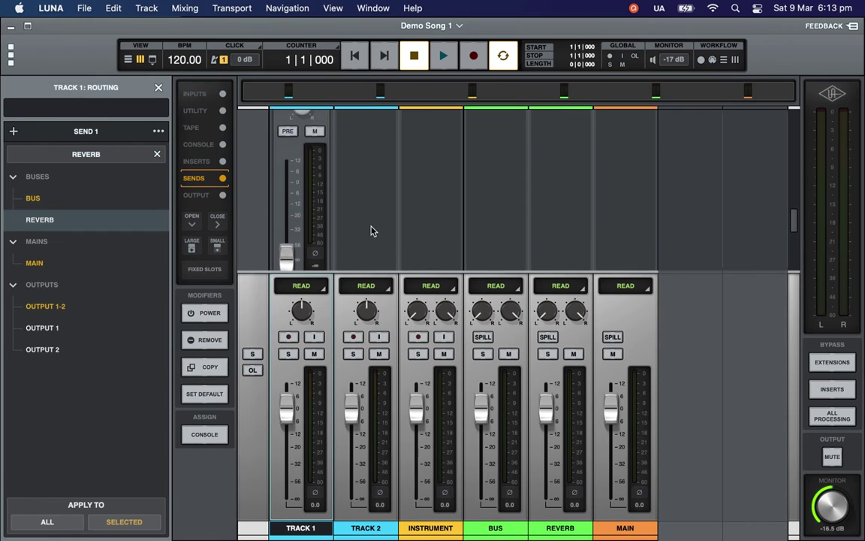
scroll(370, 231, "up", 3)
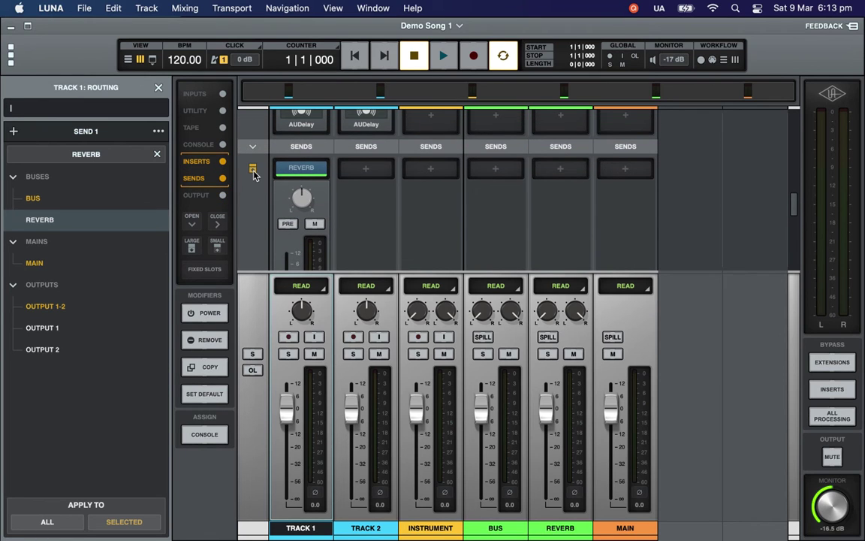
left_click(253, 170)
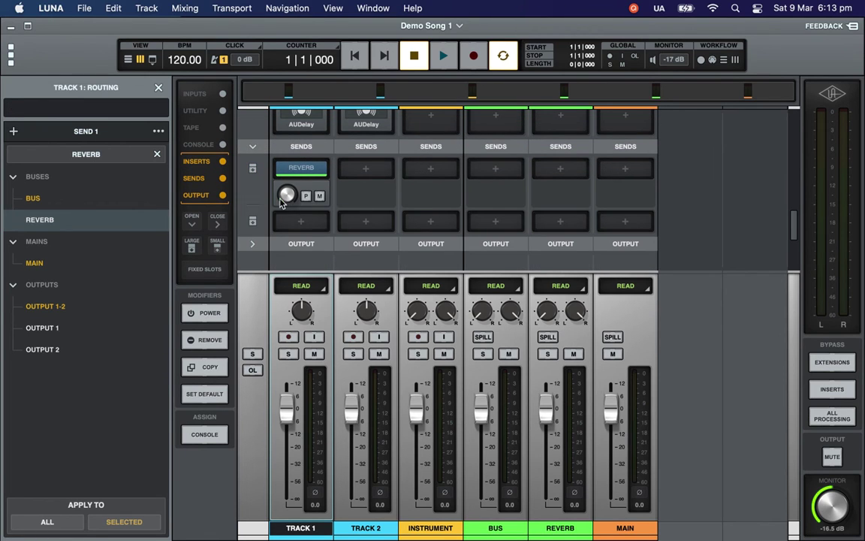
left_click(254, 171)
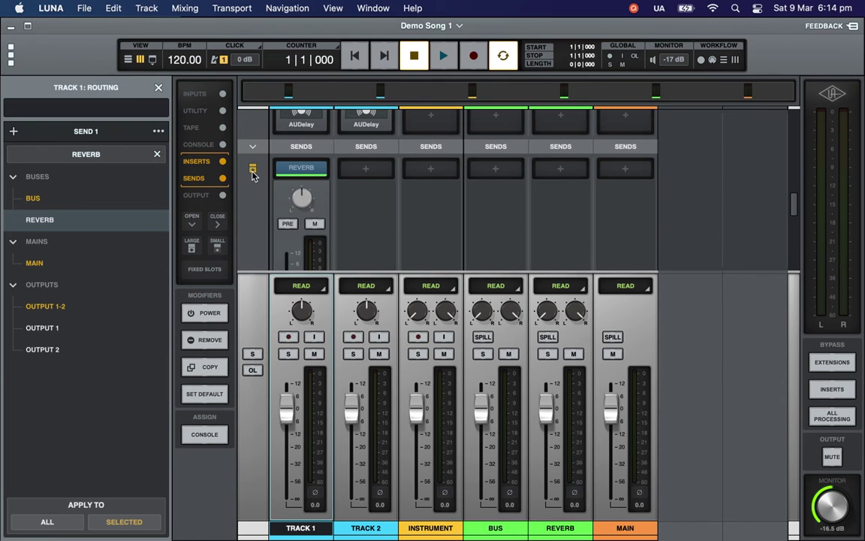
scroll(379, 227, "down", 1)
scroll(379, 227, "down", 3)
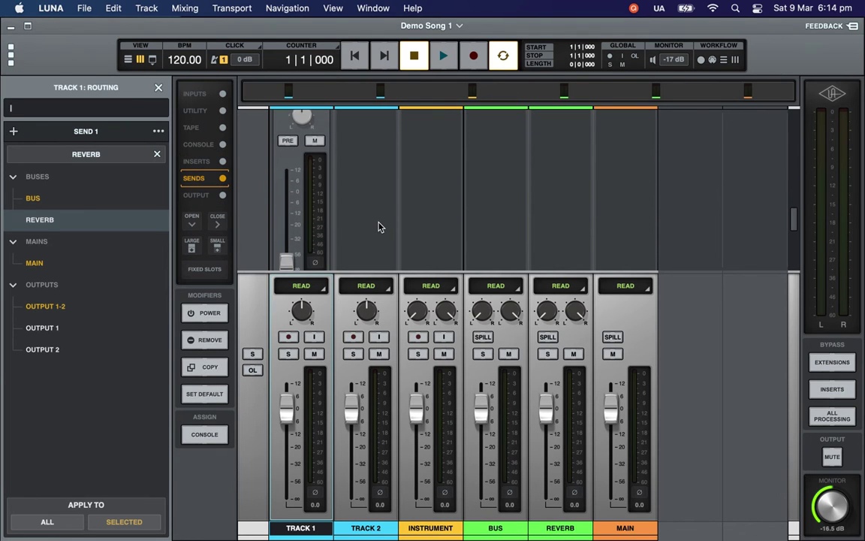
scroll(379, 226, "up", 3)
scroll(379, 226, "up", 2)
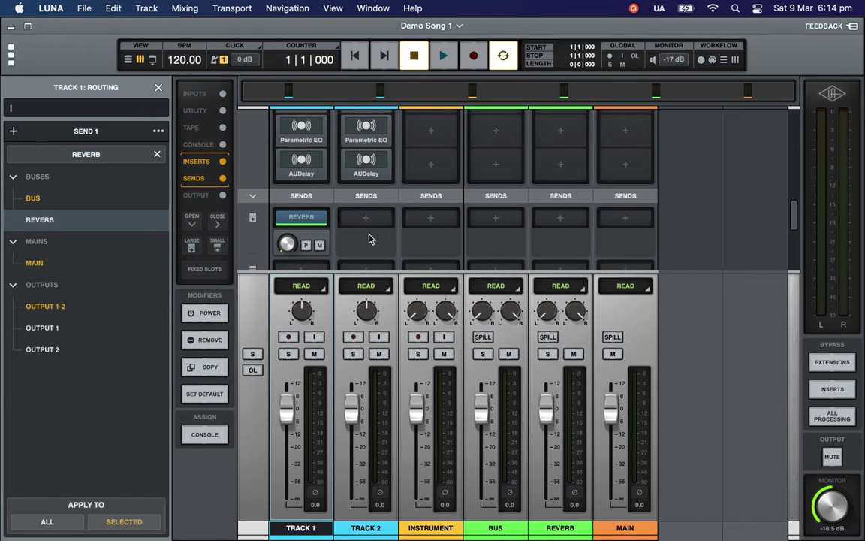
Enlarge Track 1's Reverb send, mute it with its full send controls, and return the send to small size.
left_click(287, 247)
left_click(252, 217)
scroll(371, 247, "down", 3)
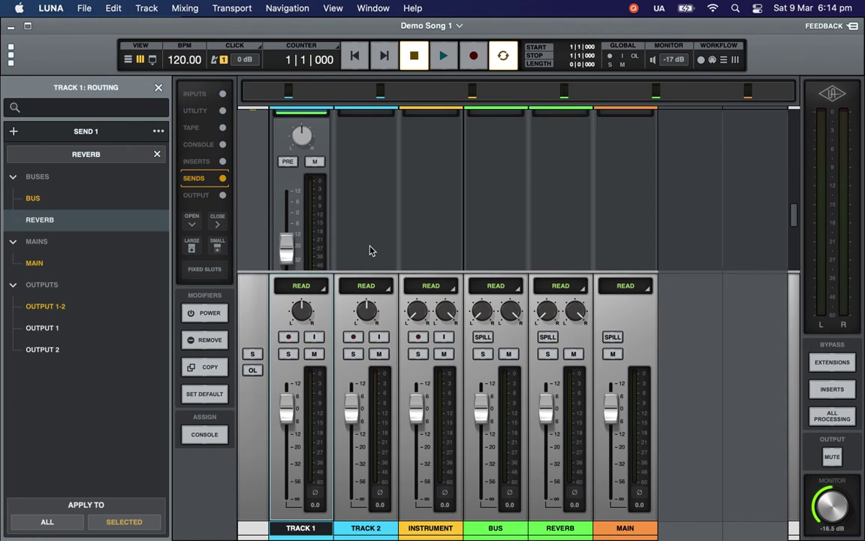
left_click(315, 163)
scroll(362, 191, "up", 3)
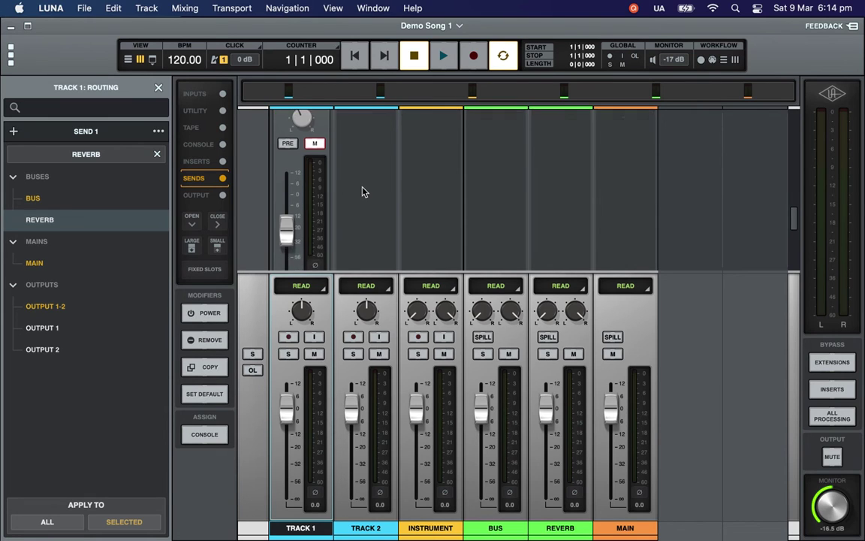
left_click(253, 178)
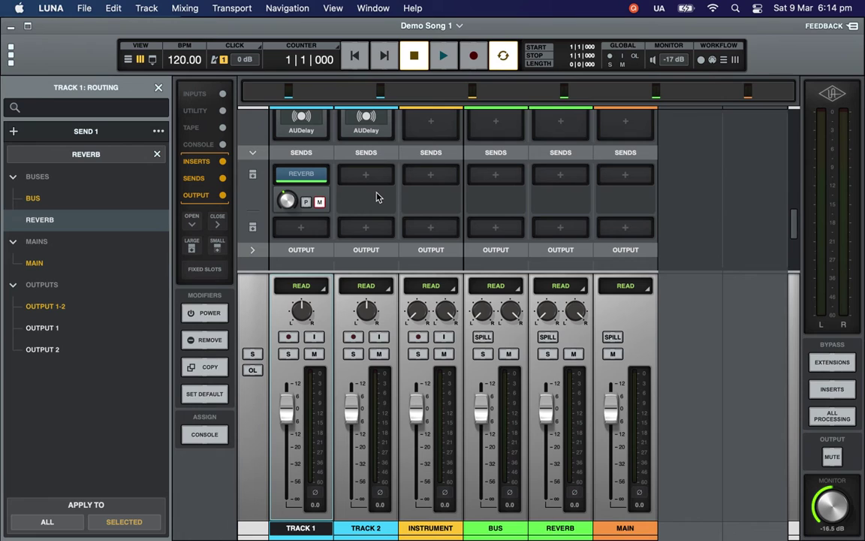
Open the routing choices for Track 1's second send slot and expand the Output section below the sends.
scroll(363, 197, "down", 3)
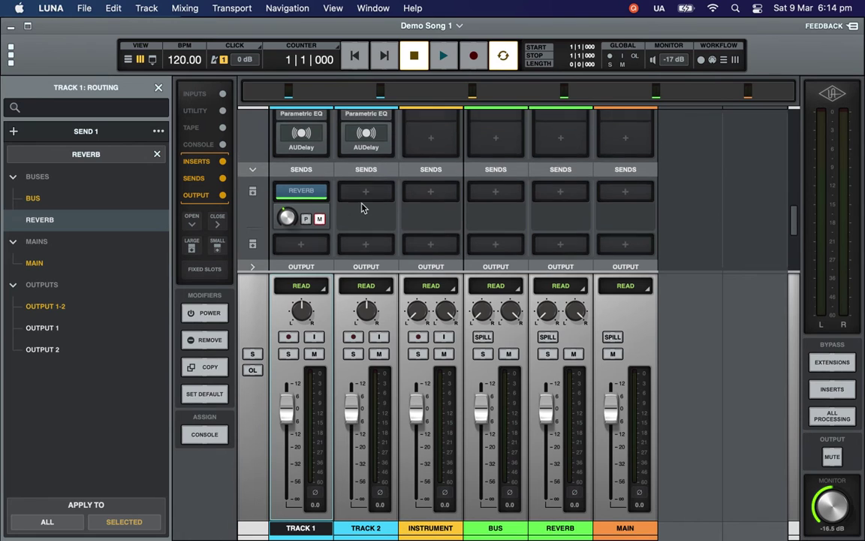
left_click(302, 194)
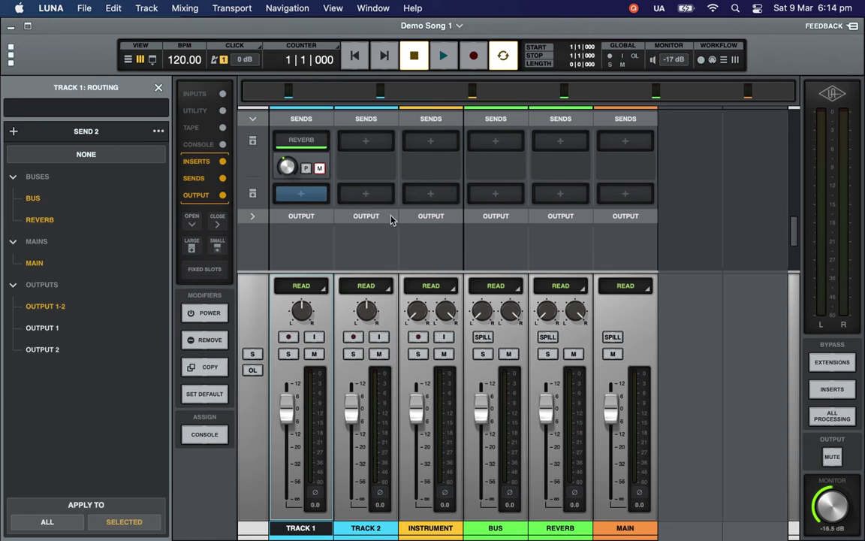
left_click(253, 218)
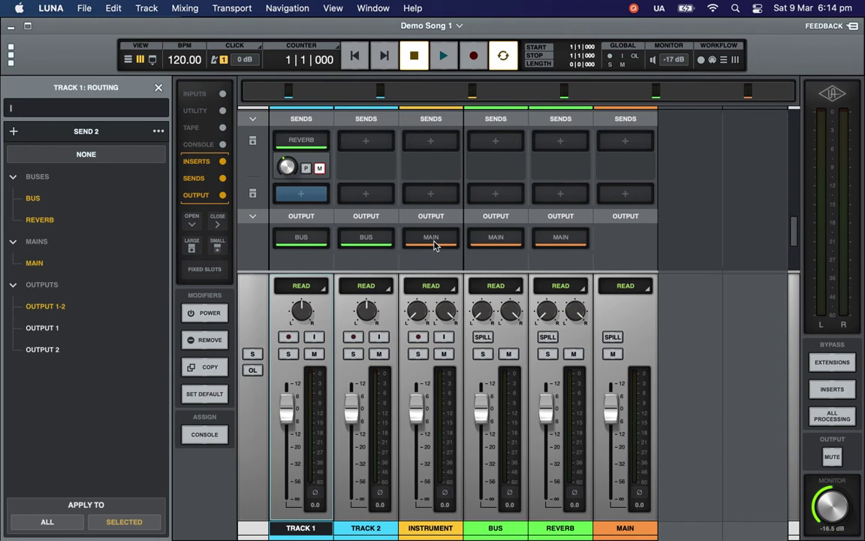
Reroute Track 2's output to Output 1, comparing it with Main before settling on Output 1.
left_click(368, 239)
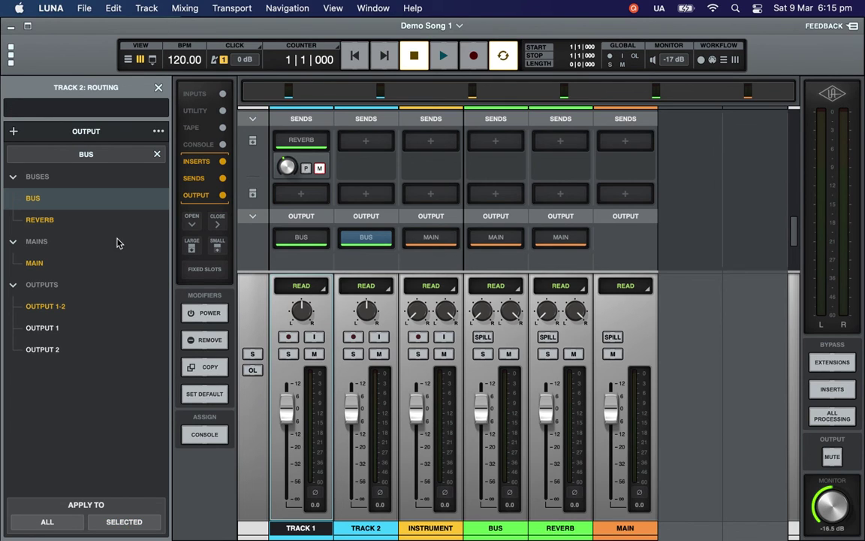
left_click(44, 328)
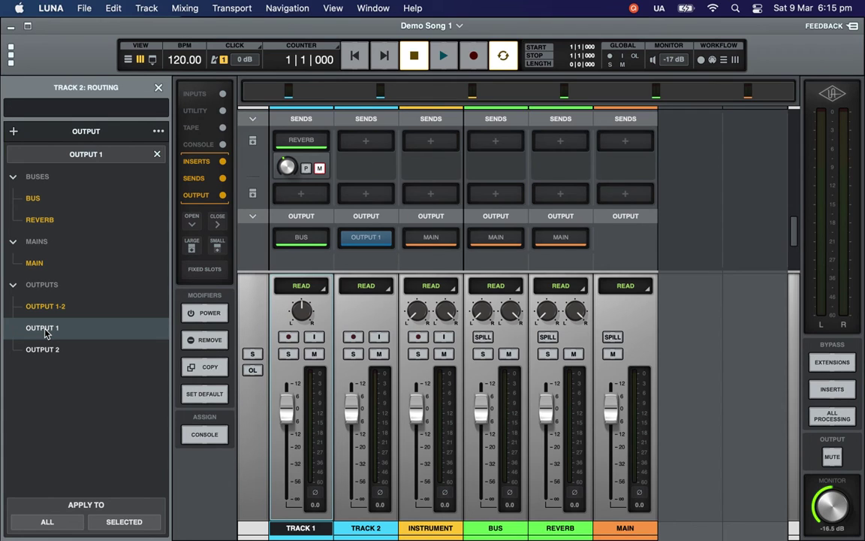
left_click(38, 263)
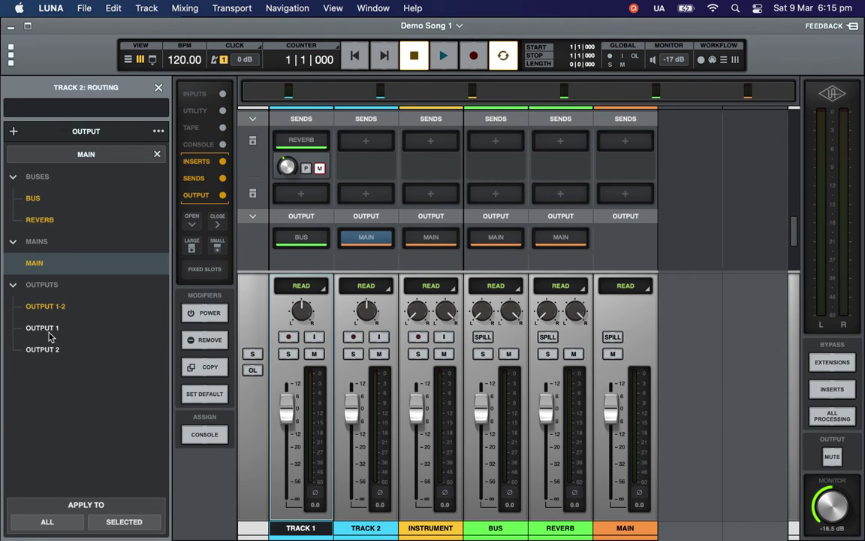
left_click(88, 334)
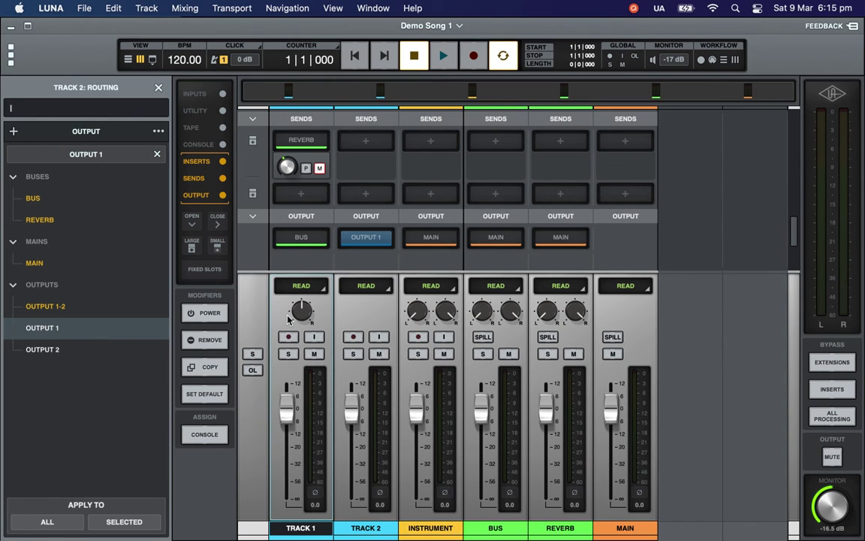
Load the Apple AUPeakLimiter plug-in into the Instrument track's first insert slot, move its window aside and close it.
scroll(715, 253, "down", 2)
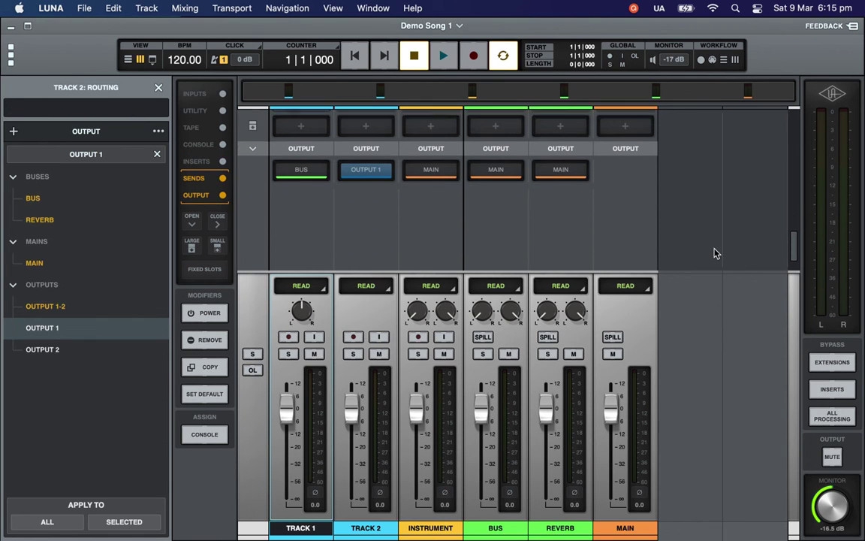
scroll(715, 253, "up", 5)
scroll(715, 253, "up", 4)
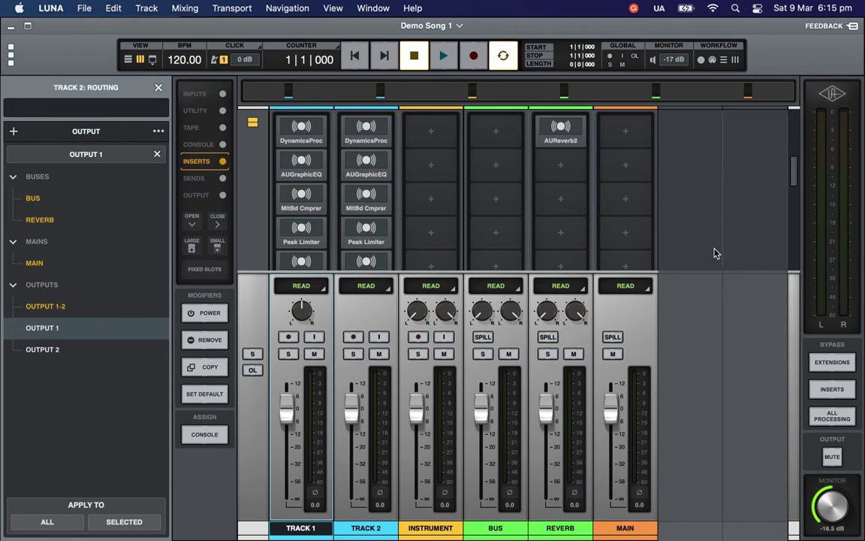
mouse_move(315, 138)
left_click(431, 135)
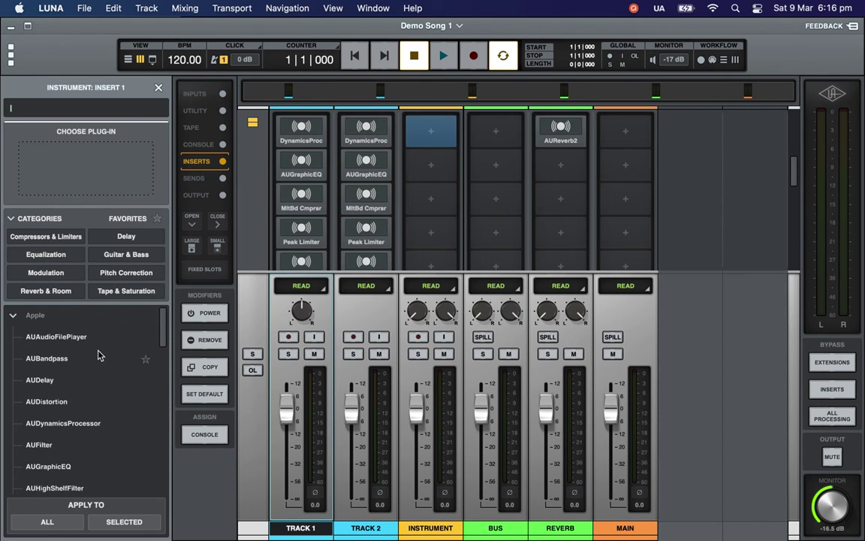
scroll(89, 417, "down", 8)
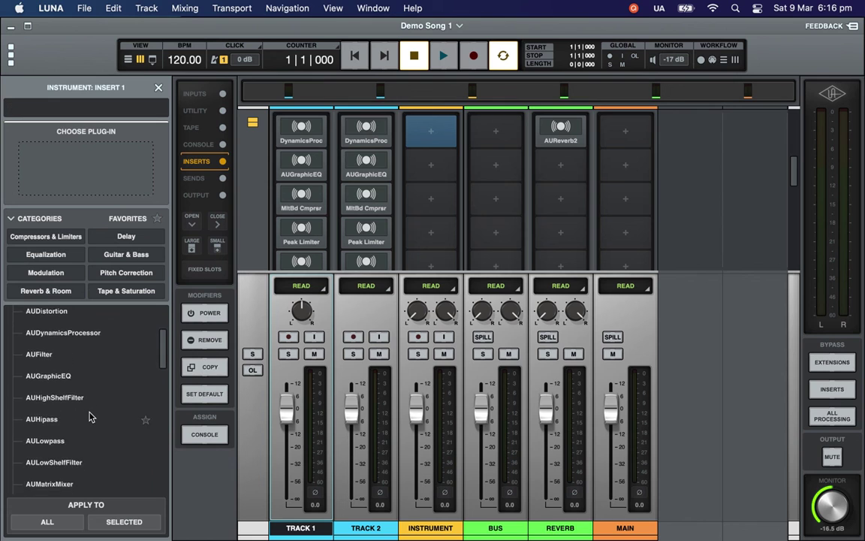
scroll(90, 417, "down", 10)
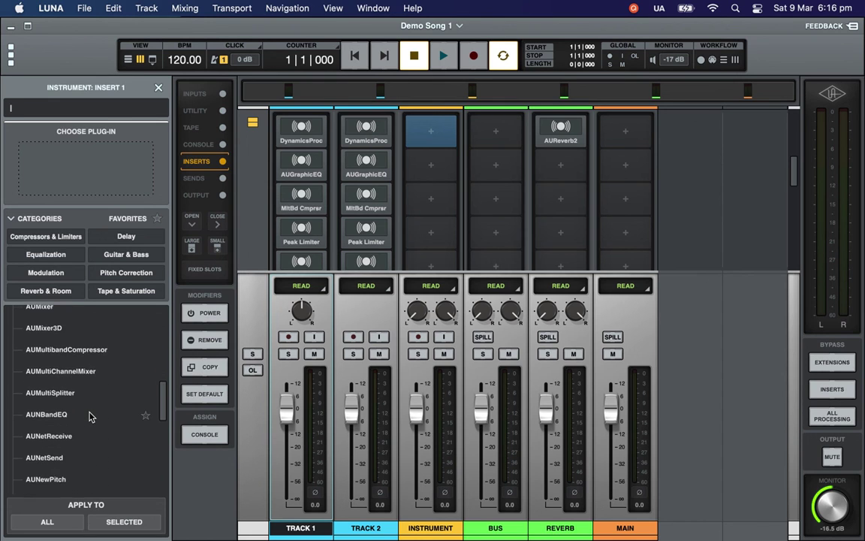
scroll(89, 417, "down", 6)
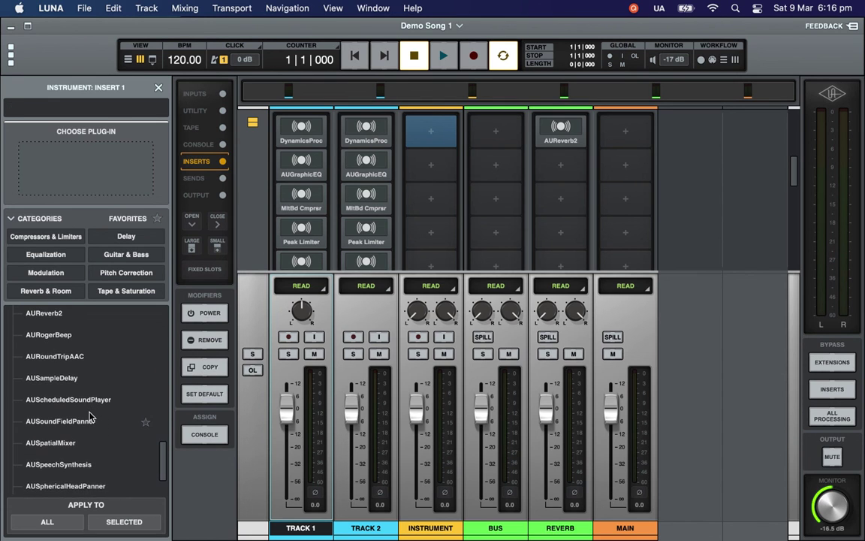
scroll(90, 417, "down", 2)
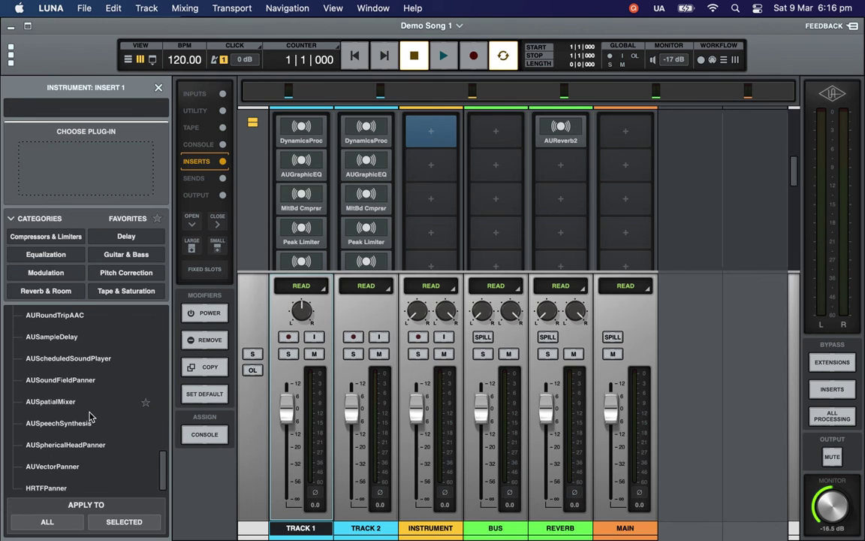
scroll(89, 417, "down", 1)
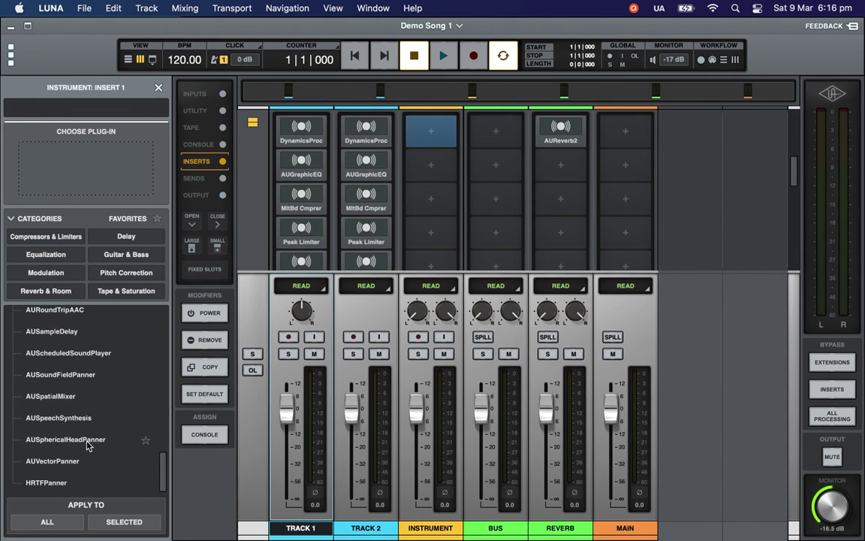
scroll(87, 390, "up", 8)
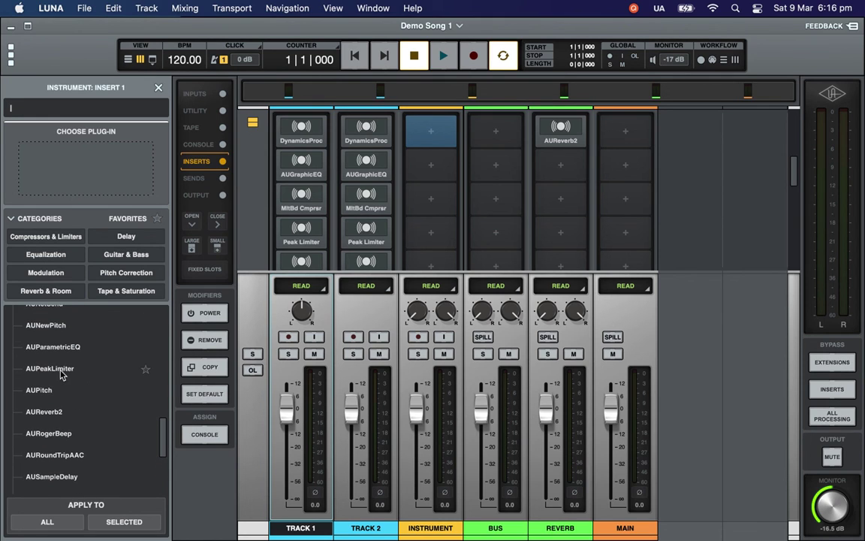
double_click(57, 369)
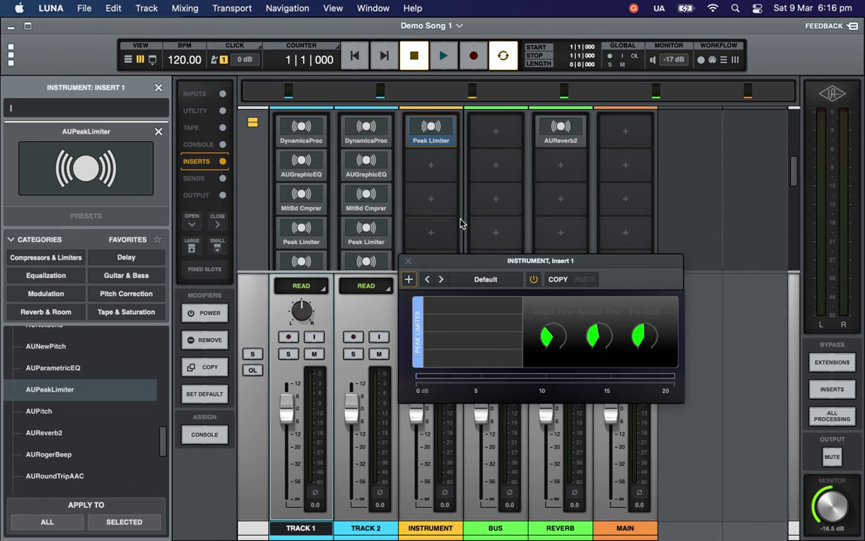
left_click_drag(506, 268, 562, 184)
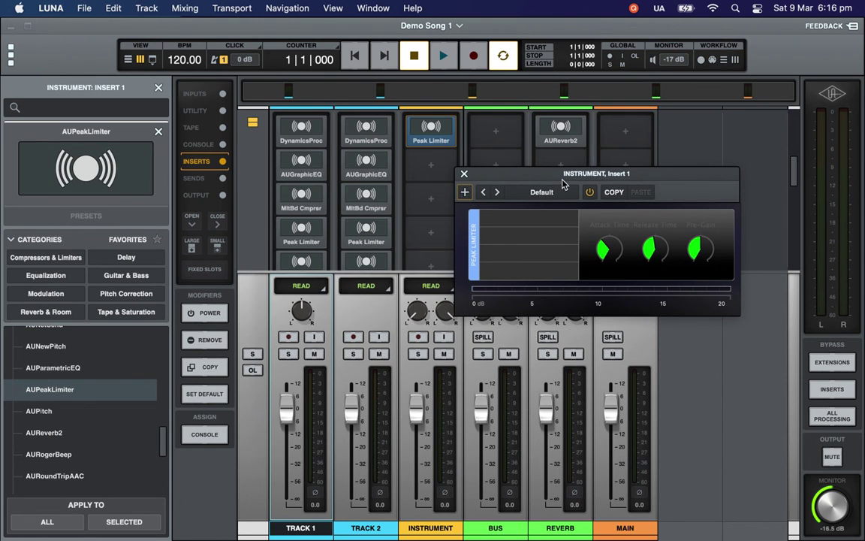
left_click(464, 175)
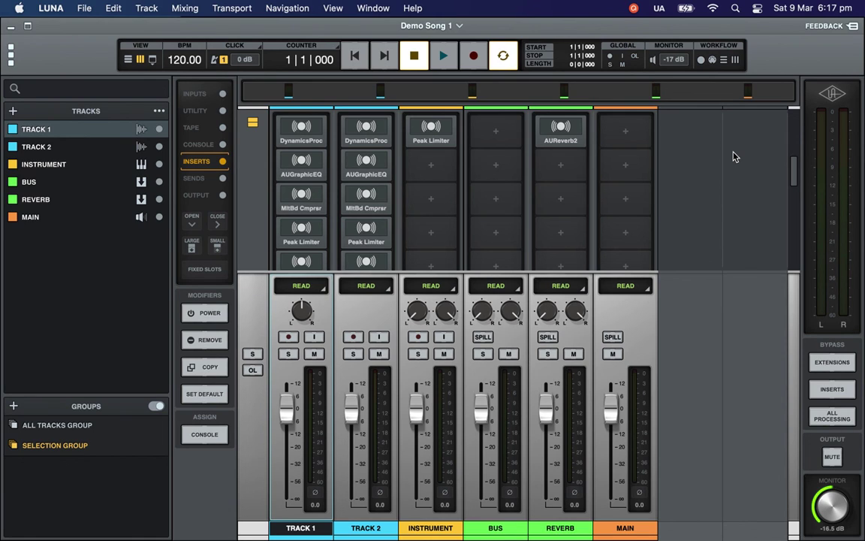
Collapse the Inserts and Sends sections of the mixer, leaving the Output section expanded.
scroll(736, 157, "up", 3)
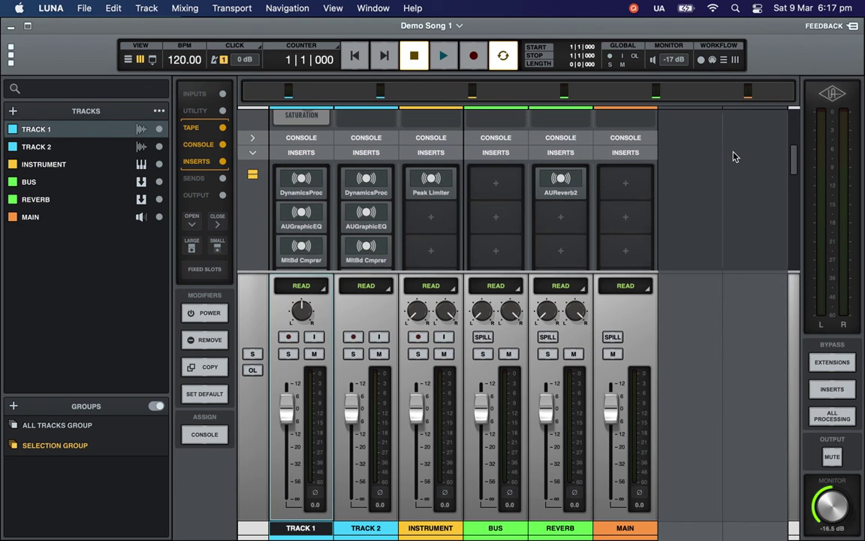
left_click(252, 168)
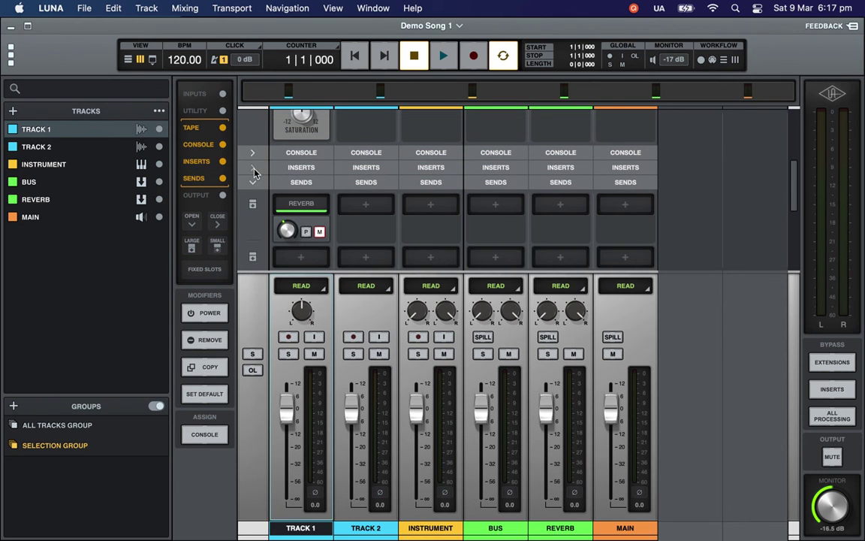
left_click(251, 188)
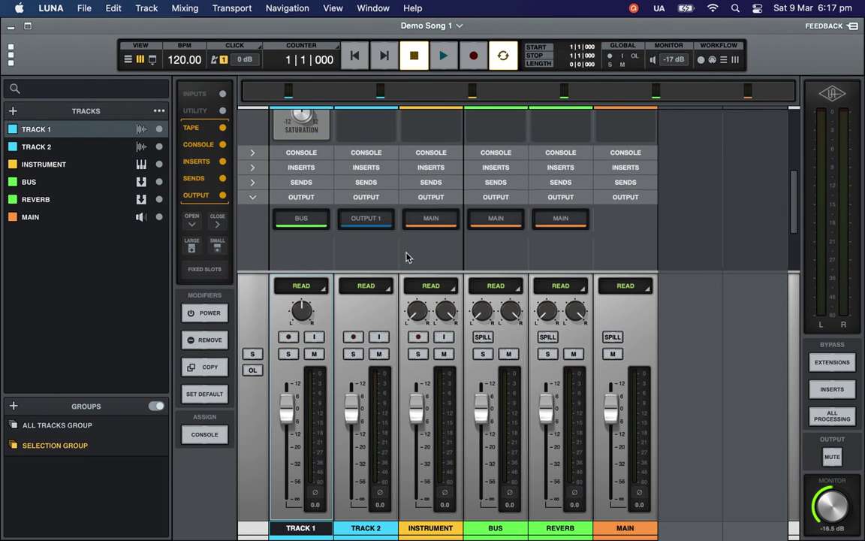